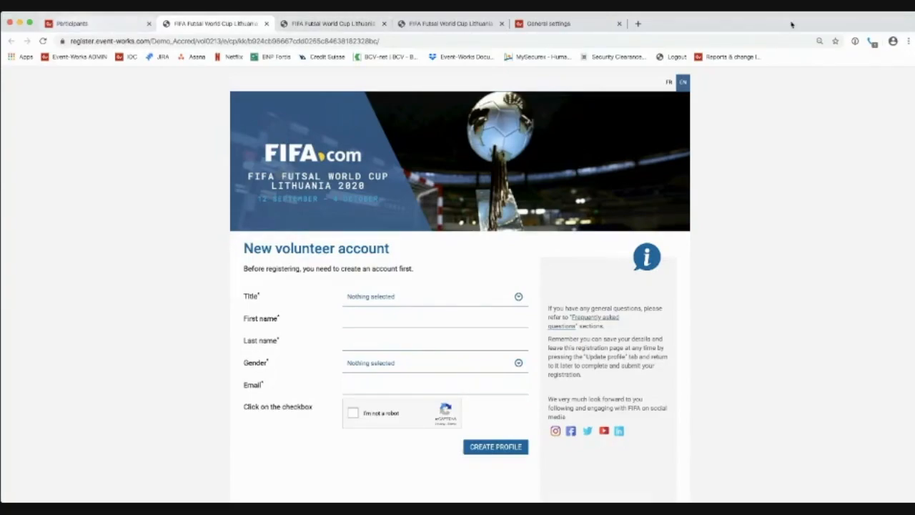
Step: Compare the volunteer registration pages, examining the availability form's functions, skills and languages and the assigned-mission confirmation page
{"action": "left_click", "coordinate": [95, 23]}
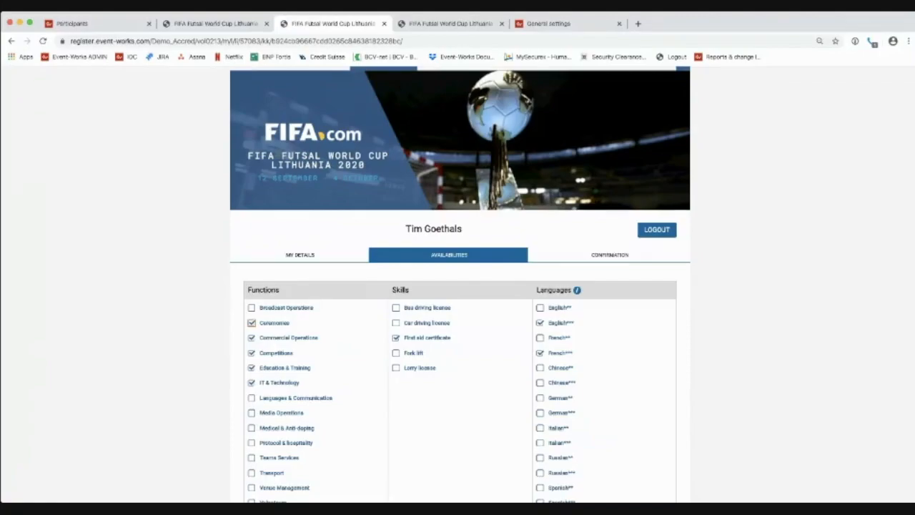
{"action": "left_click", "coordinate": [450, 24]}
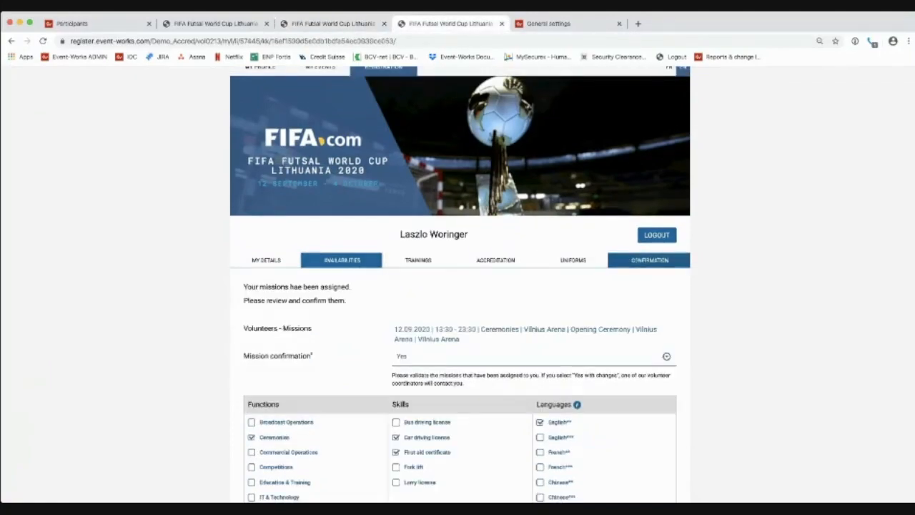
{"action": "left_click", "coordinate": [332, 24]}
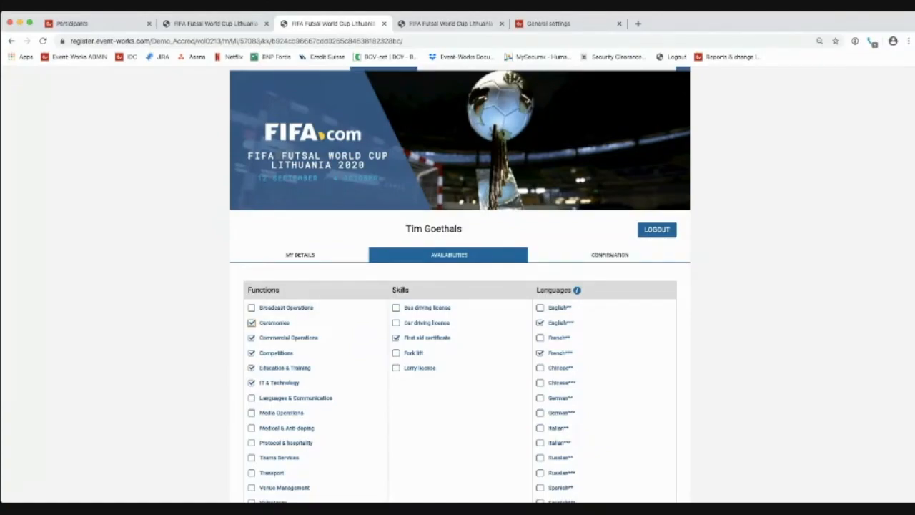
{"action": "left_click", "coordinate": [450, 24]}
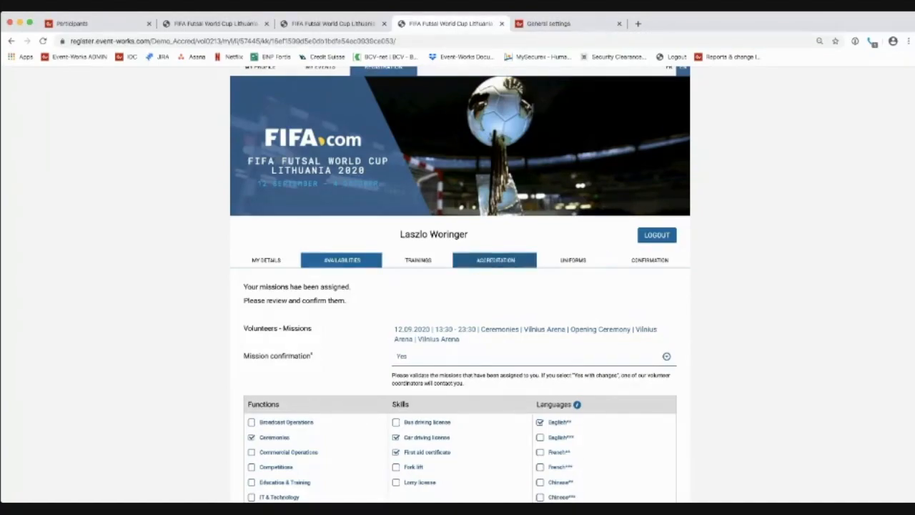
{"action": "left_click", "coordinate": [334, 24]}
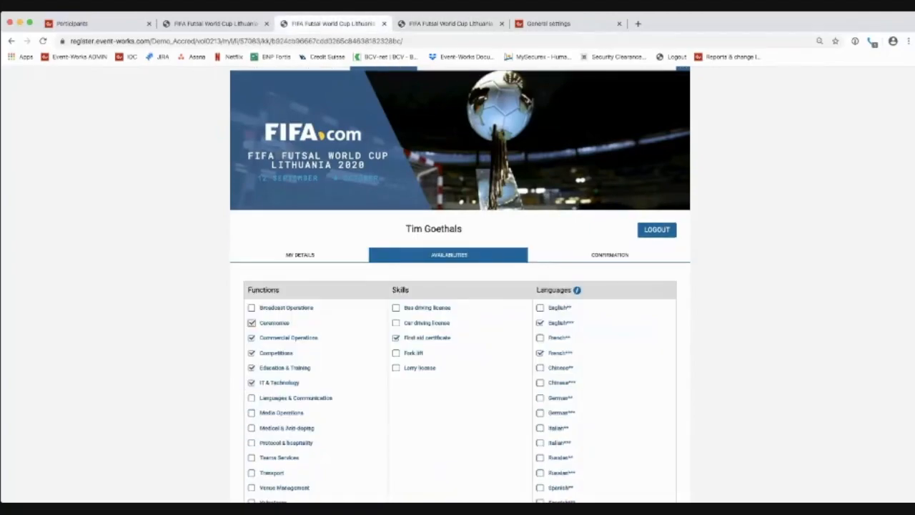
{"action": "scroll", "coordinate": [460, 286], "scroll_direction": "down", "scroll_amount": 3}
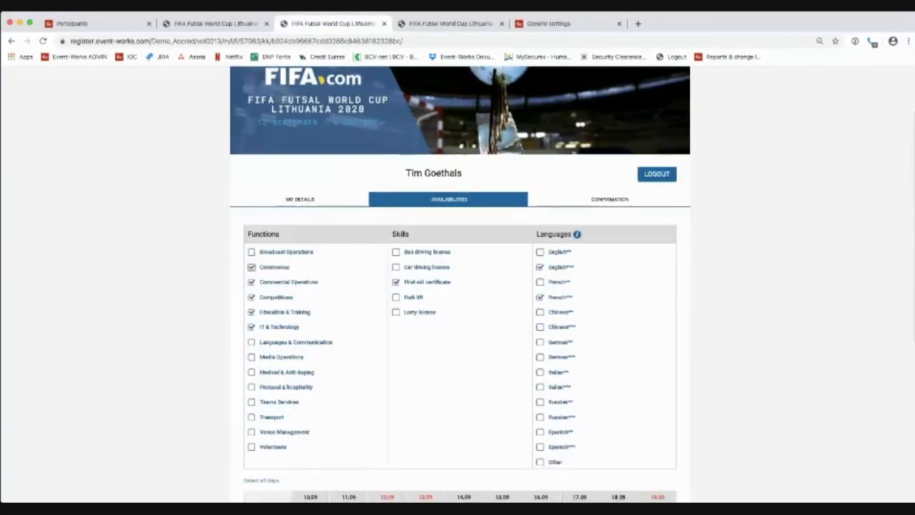
{"action": "scroll", "coordinate": [460, 286], "scroll_direction": "up", "scroll_amount": 2}
{"action": "scroll", "coordinate": [459, 285], "scroll_direction": "up", "scroll_amount": 3}
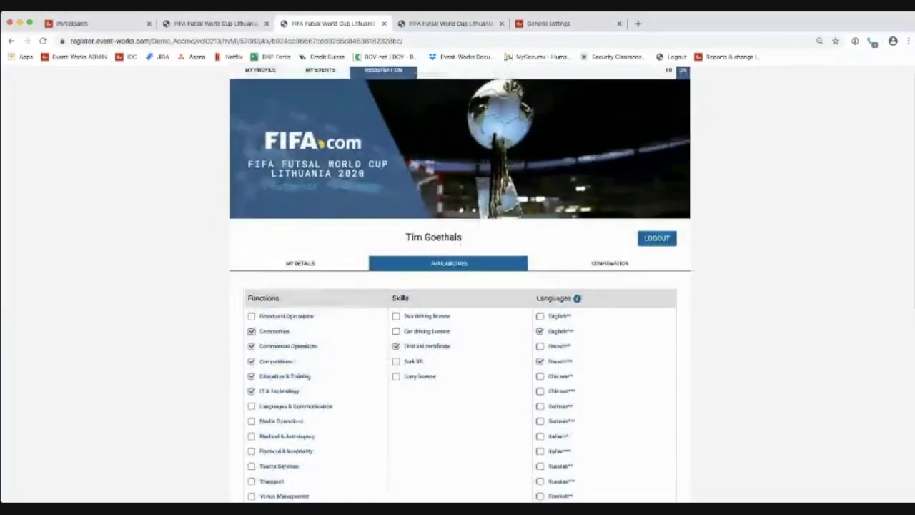
{"action": "scroll", "coordinate": [460, 286], "scroll_direction": "down", "scroll_amount": 1}
{"action": "scroll", "coordinate": [459, 286], "scroll_direction": "down", "scroll_amount": 1}
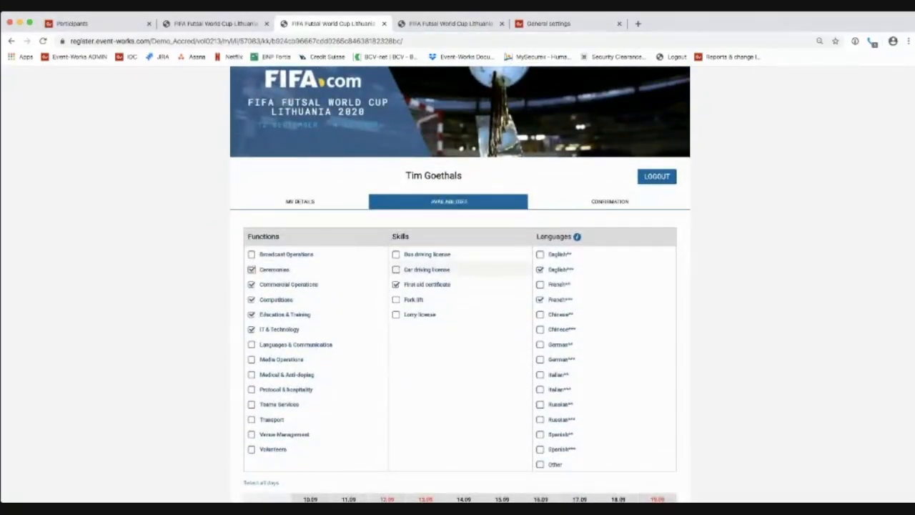
Step: Create a new volunteer account with title Mr., gender Male, and the volunteer's first name, last name and e-mail
{"action": "left_click", "coordinate": [216, 23]}
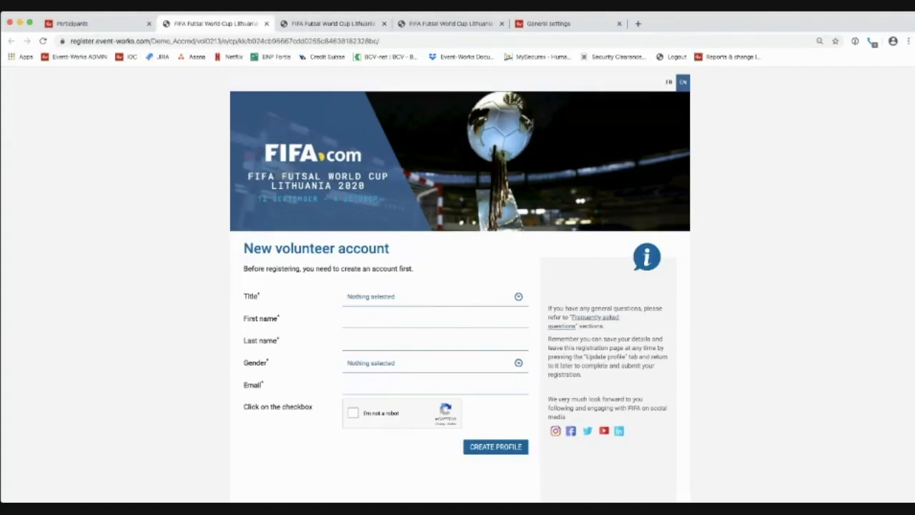
{"action": "left_click", "coordinate": [435, 297]}
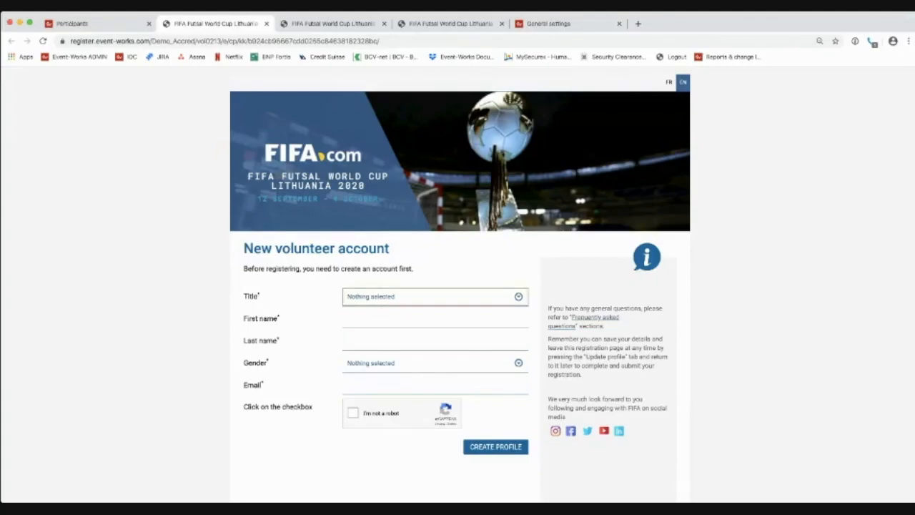
{"action": "left_click", "coordinate": [429, 340]}
{"action": "left_click", "coordinate": [434, 319]}
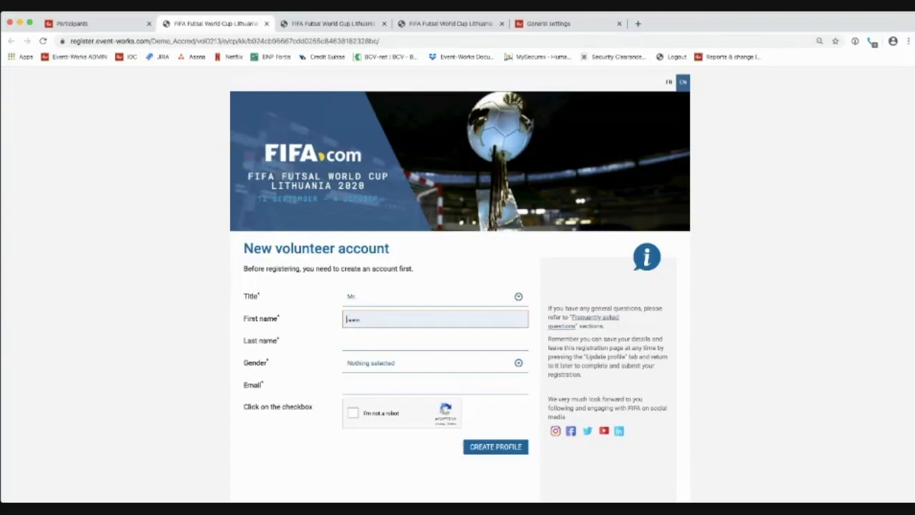
{"action": "key", "text": "Return"}
{"action": "key", "text": "Tab"}
{"action": "type", "text": "Bond"}
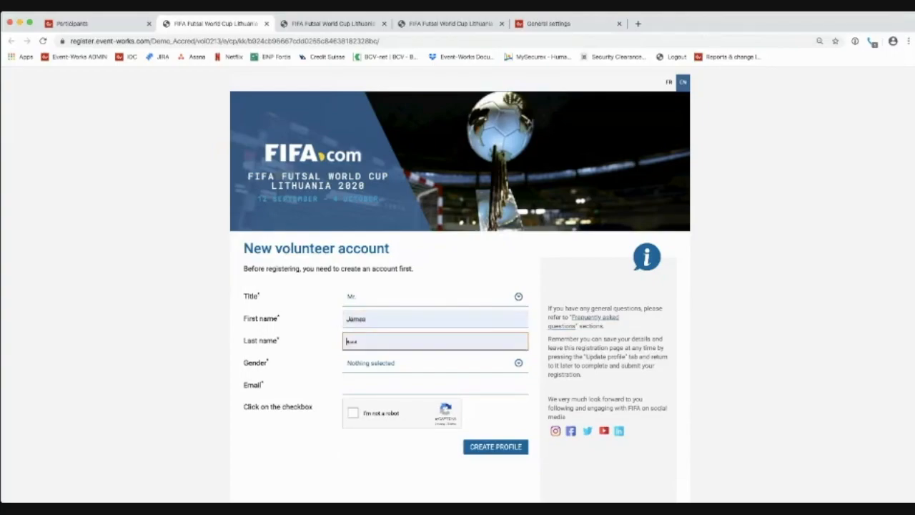
{"action": "key", "text": "Tab"}
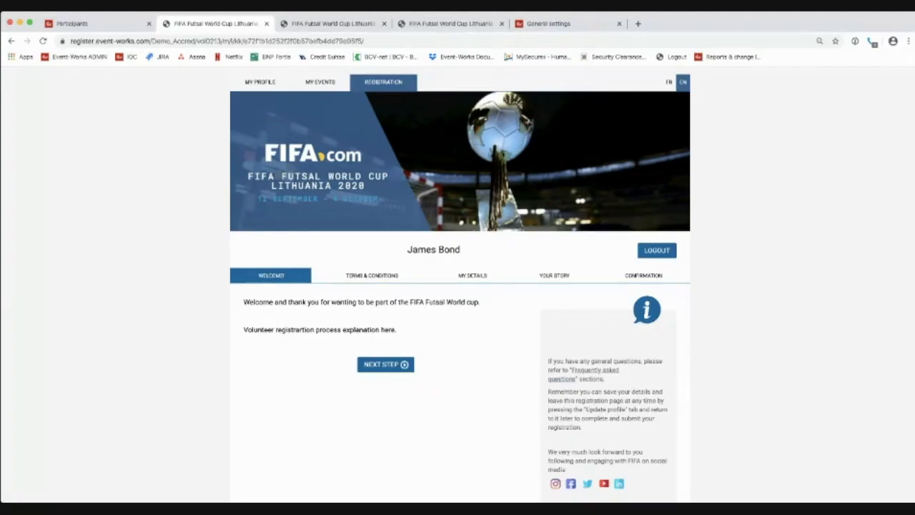
Step: Open the Terms & Conditions stage and view its acceptance options, the downloadable conditions document and the acceptance help note
{"action": "left_click", "coordinate": [372, 275]}
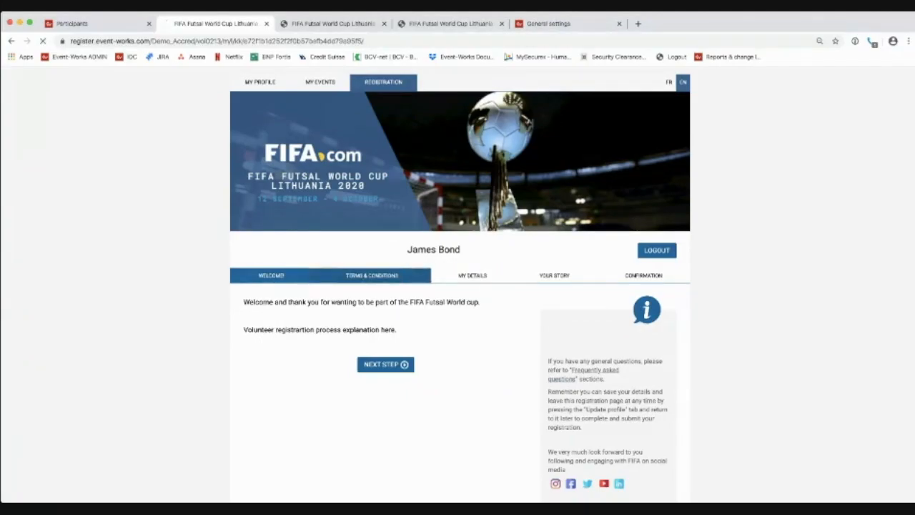
{"action": "left_click", "coordinate": [435, 357]}
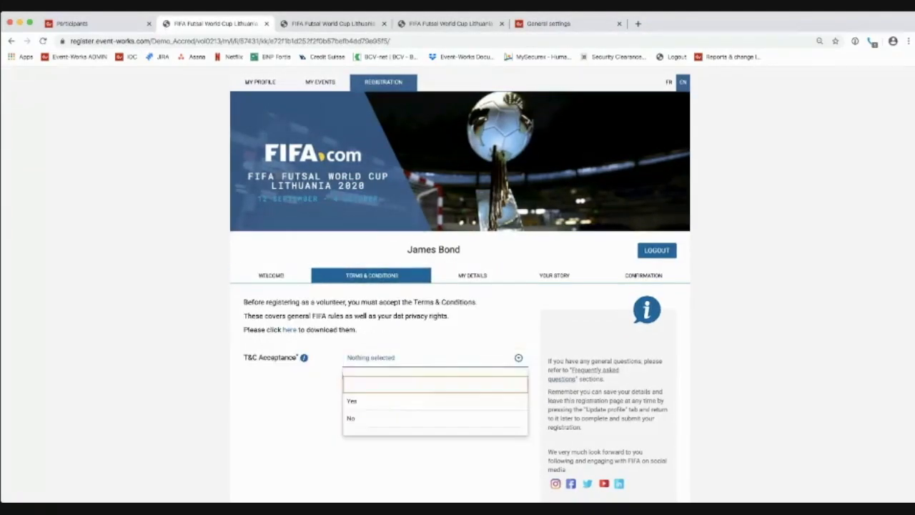
{"action": "left_click", "coordinate": [435, 357]}
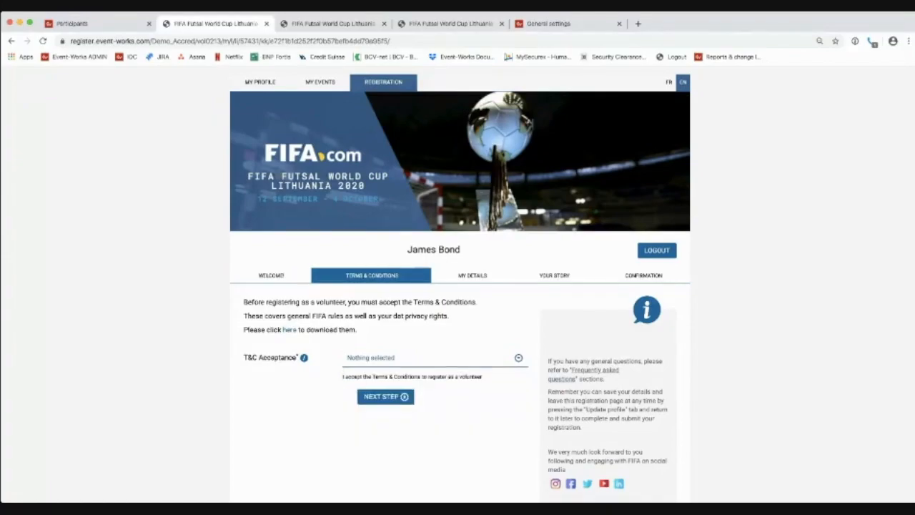
{"action": "left_click", "coordinate": [289, 329]}
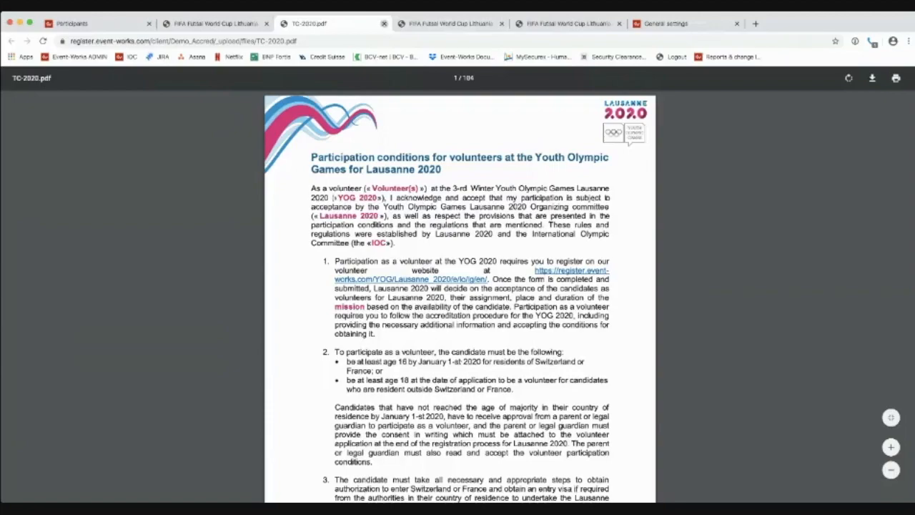
{"action": "left_click", "coordinate": [384, 24]}
{"action": "left_click", "coordinate": [304, 357]}
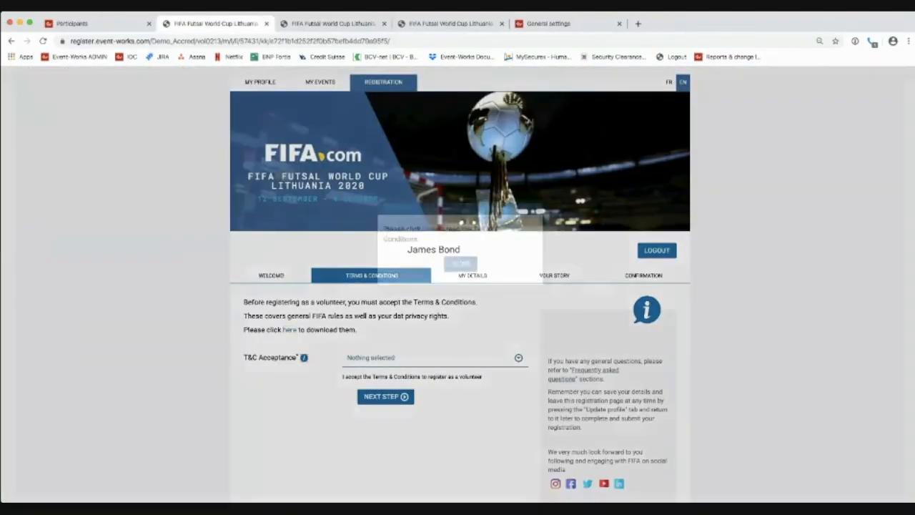
{"action": "left_click", "coordinate": [461, 305]}
Step: Set T&C Acceptance to Yes and proceed to the personal details
{"action": "left_click", "coordinate": [434, 357]}
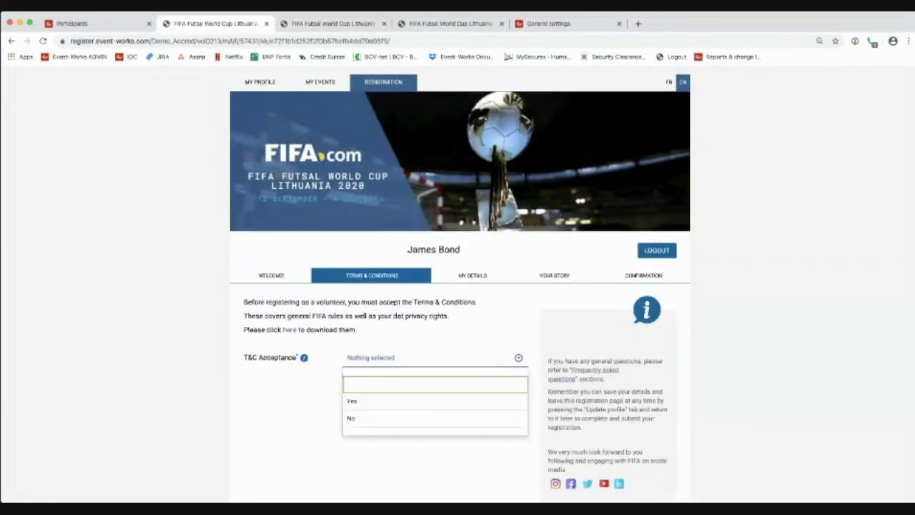
{"action": "left_click", "coordinate": [400, 401]}
{"action": "left_click", "coordinate": [386, 397]}
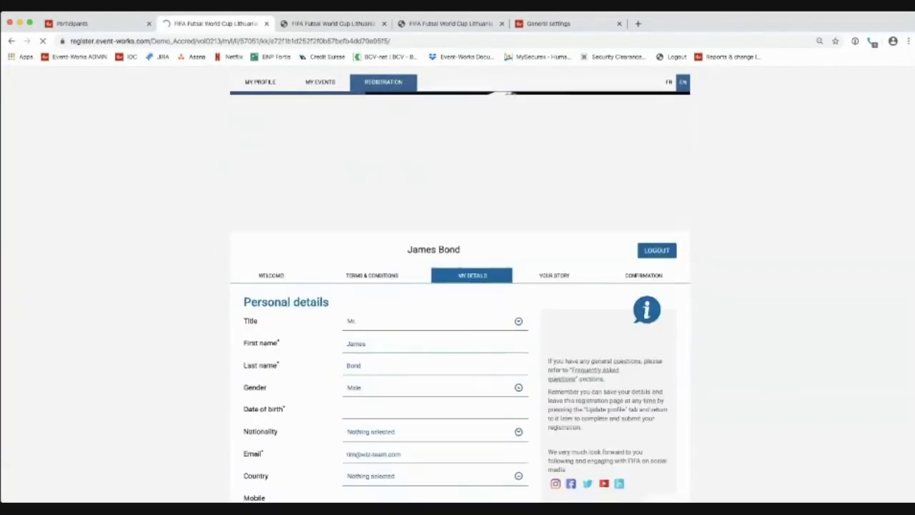
Step: Complete the personal details by setting Update profile to Yes and entering the date of birth, and continue to Your Story
{"action": "scroll", "coordinate": [524, 184], "scroll_direction": "down", "scroll_amount": 3}
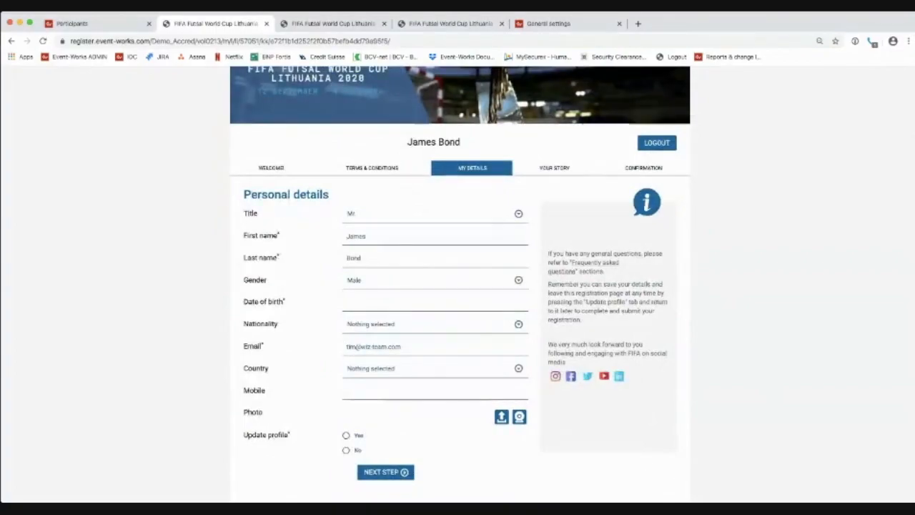
{"action": "left_click", "coordinate": [346, 436]}
{"action": "left_click", "coordinate": [385, 471]}
{"action": "type", "text": "18.03.197"}
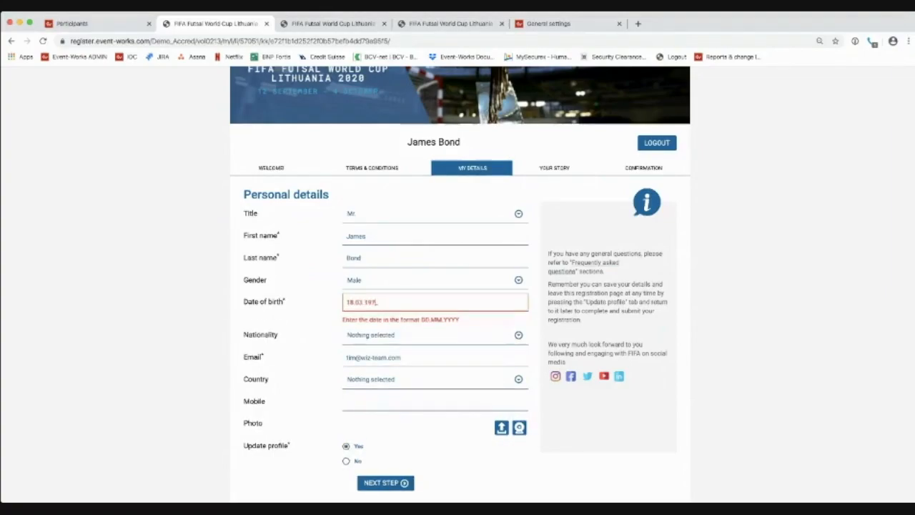
{"action": "type", "text": "5"}
{"action": "key", "text": "Return"}
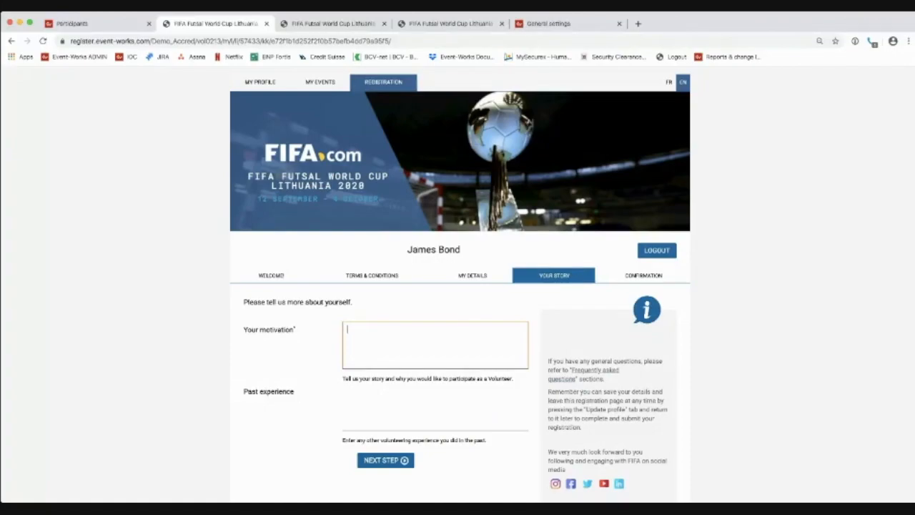
Step: Enter "your story" as the motivation and "your experience" as the past experience, and submit the volunteer registration
{"action": "type", "text": "your story"}
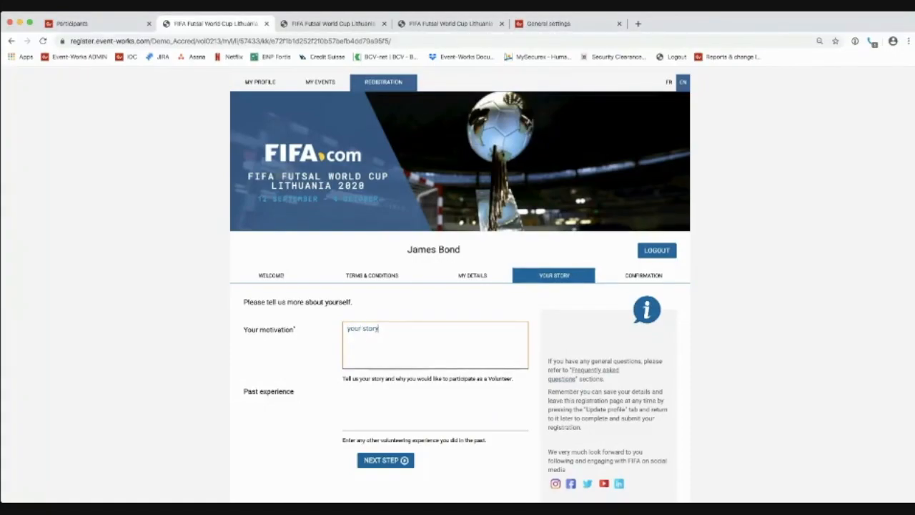
{"action": "key", "text": "Tab"}
{"action": "type", "text": "your"}
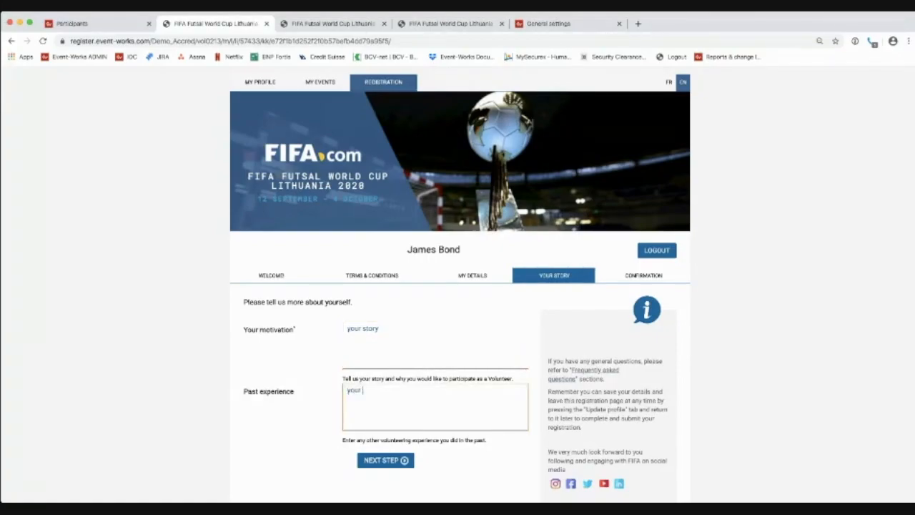
{"action": "type", "text": " experience"}
{"action": "left_click", "coordinate": [385, 461]}
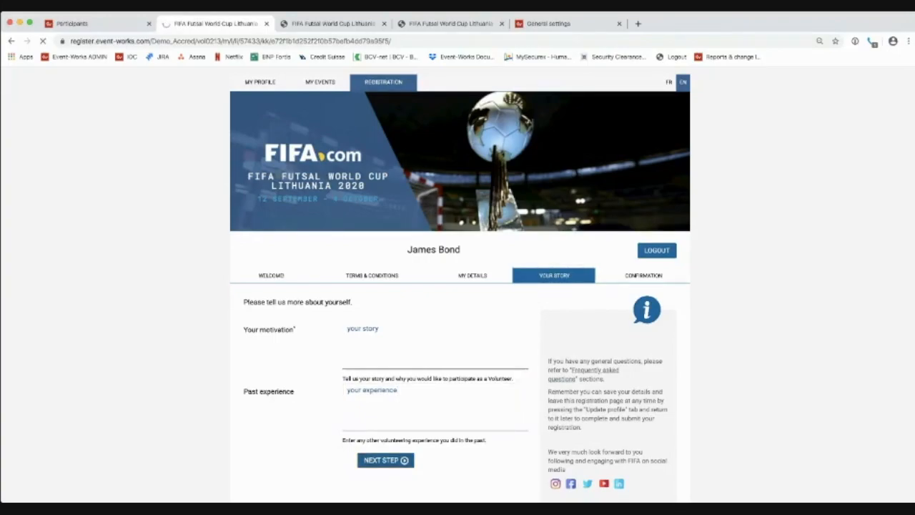
{"action": "left_click", "coordinate": [509, 357]}
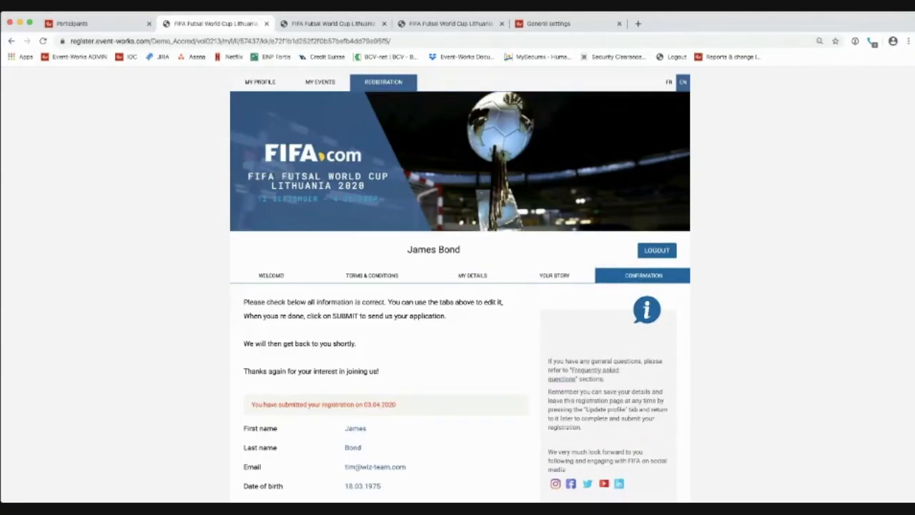
Step: Review the availability days in one volunteer's registration and set the mission confirmation to Yes in the volunteer's registration with an assigned mission
{"action": "left_click", "coordinate": [330, 24]}
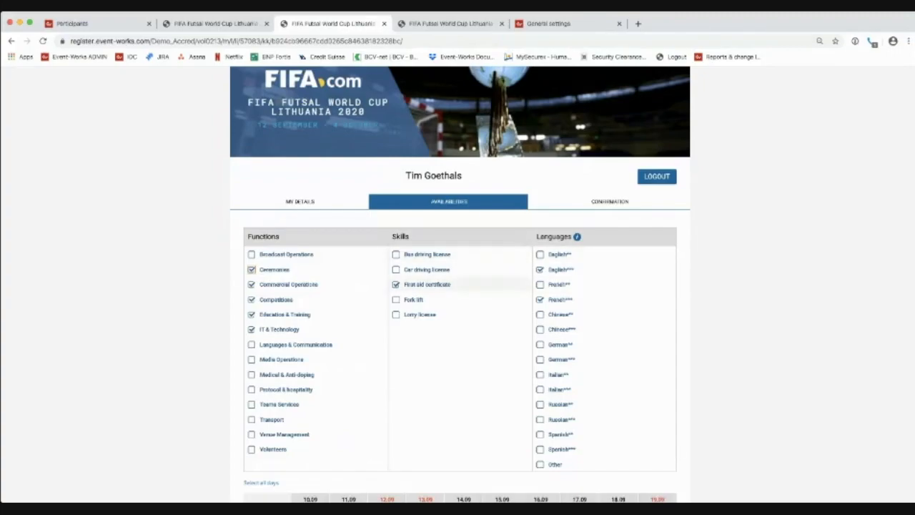
{"action": "scroll", "coordinate": [458, 286], "scroll_direction": "down", "scroll_amount": 2}
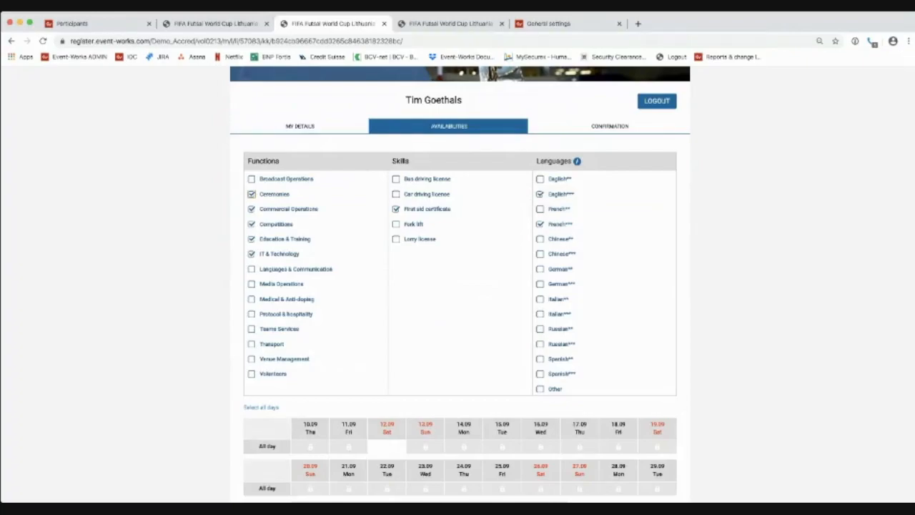
{"action": "left_click", "coordinate": [450, 23]}
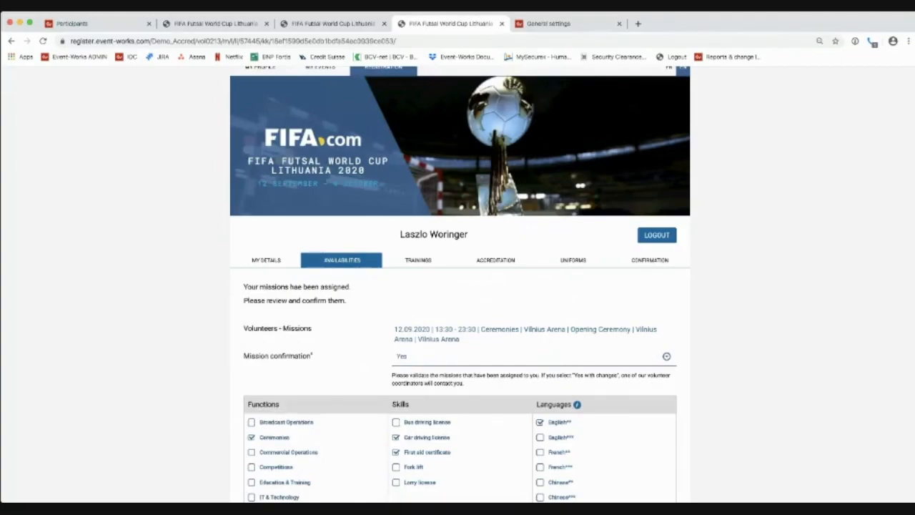
{"action": "scroll", "coordinate": [532, 304], "scroll_direction": "down", "scroll_amount": 1}
{"action": "left_click", "coordinate": [533, 299]}
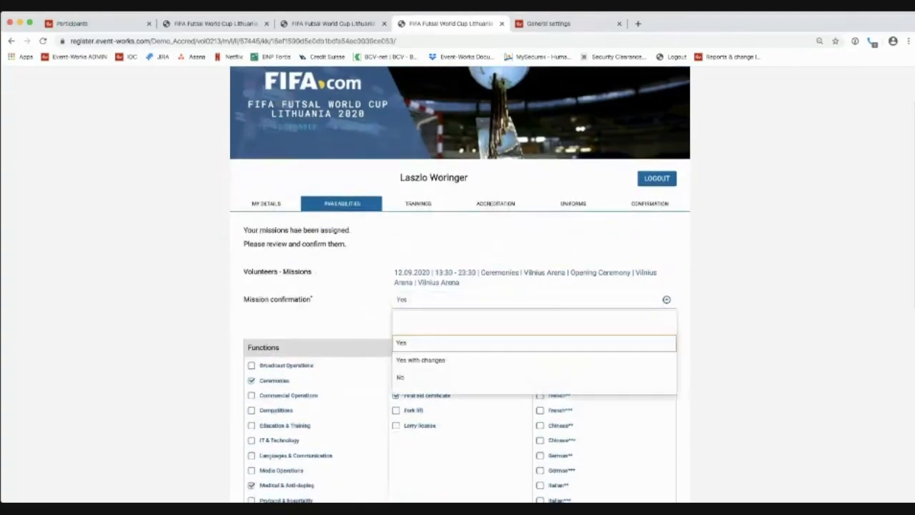
{"action": "left_click", "coordinate": [534, 343]}
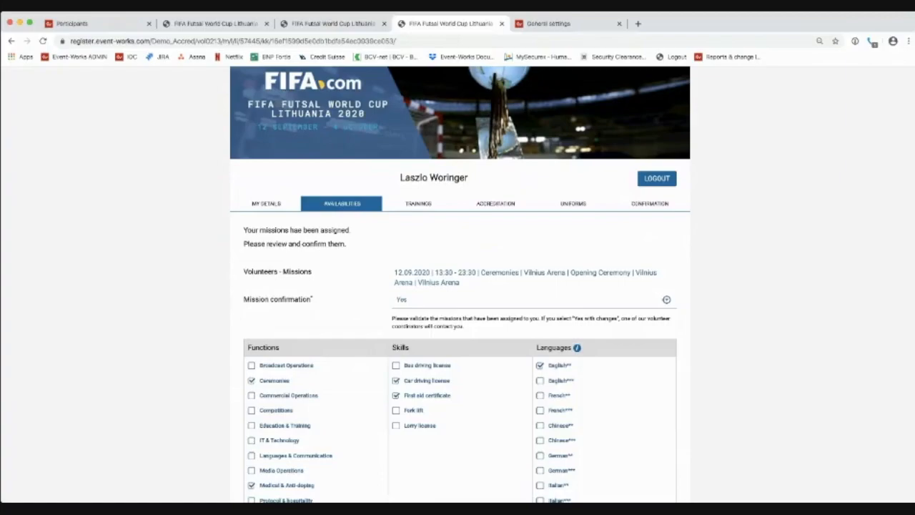
{"action": "scroll", "coordinate": [532, 322], "scroll_direction": "down", "scroll_amount": 1}
Step: View the assigned volunteer's accreditation and passport information, and open the uniform sizes page
{"action": "left_click", "coordinate": [215, 24]}
{"action": "left_click", "coordinate": [495, 275]}
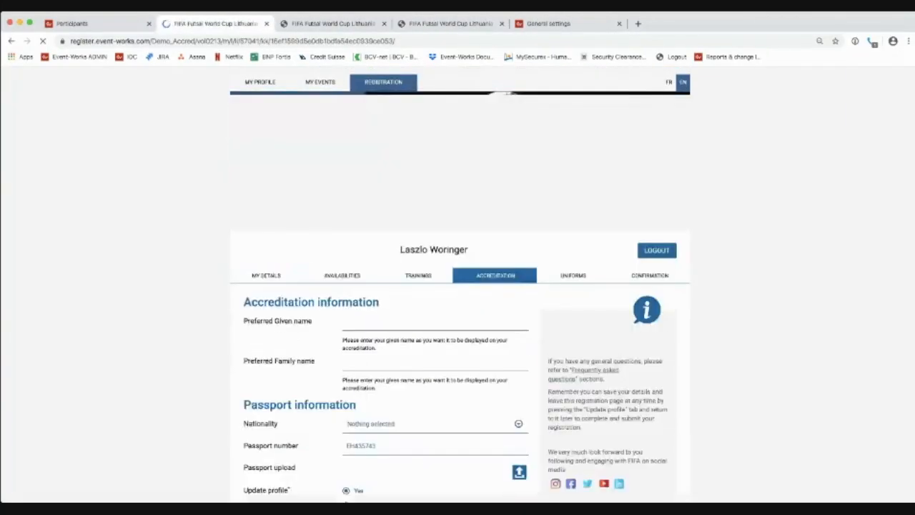
{"action": "scroll", "coordinate": [495, 286], "scroll_direction": "down", "scroll_amount": 1}
{"action": "scroll", "coordinate": [460, 286], "scroll_direction": "down", "scroll_amount": 1}
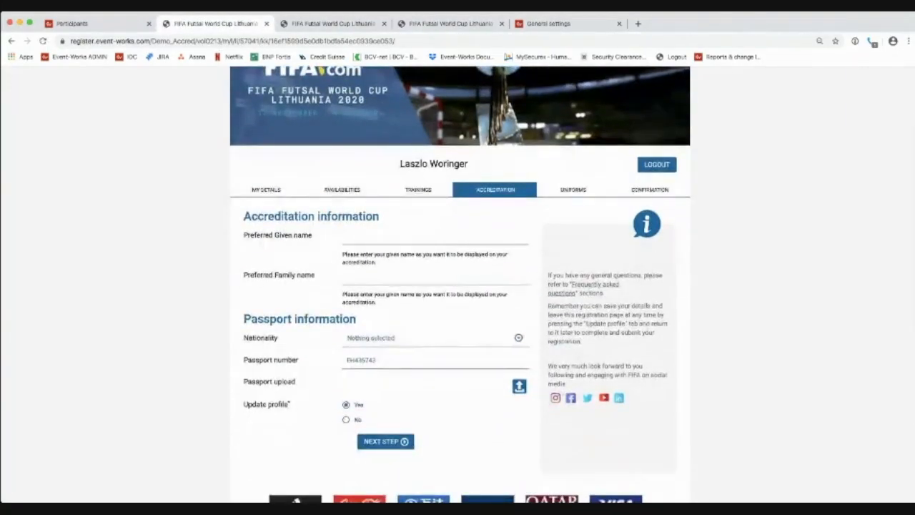
{"action": "left_click", "coordinate": [572, 189]}
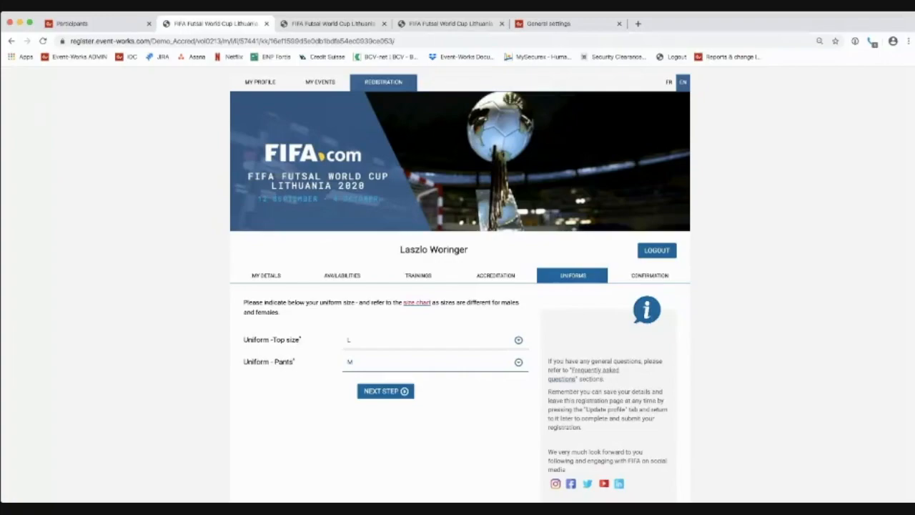
Step: View the uniform size chart linked from the uniforms page and close it
{"action": "left_click", "coordinate": [417, 301]}
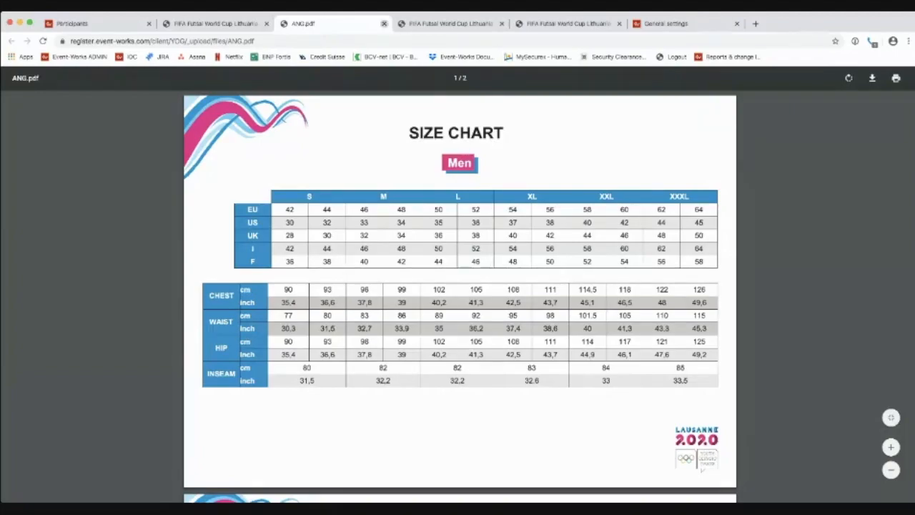
{"action": "key", "text": "ctrl+w"}
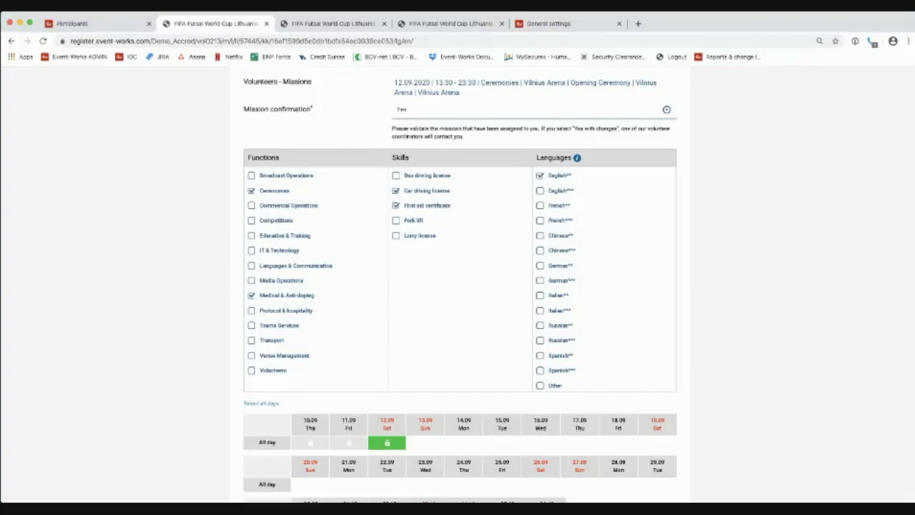
Step: Review the mission, functions, skills, languages and availability days in the assigned volunteer's registration
{"action": "scroll", "coordinate": [457, 286], "scroll_direction": "down", "scroll_amount": 3}
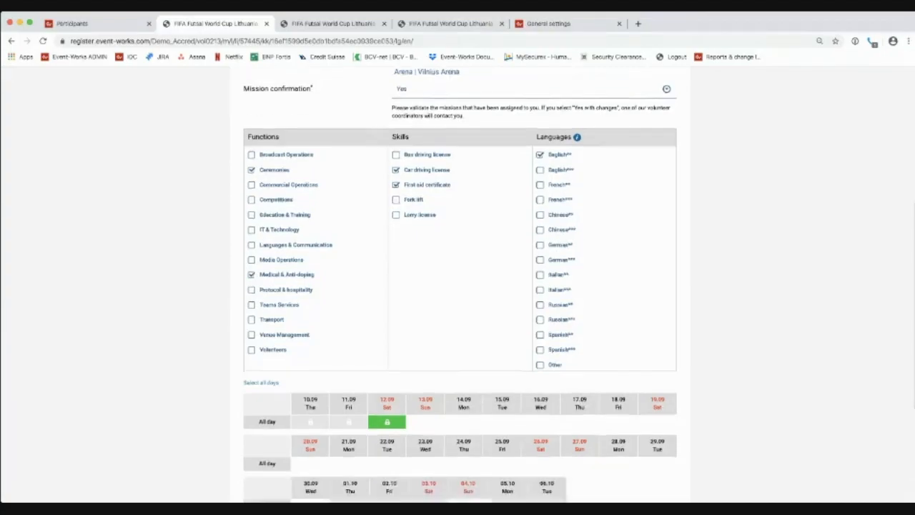
{"action": "scroll", "coordinate": [458, 286], "scroll_direction": "up", "scroll_amount": 3}
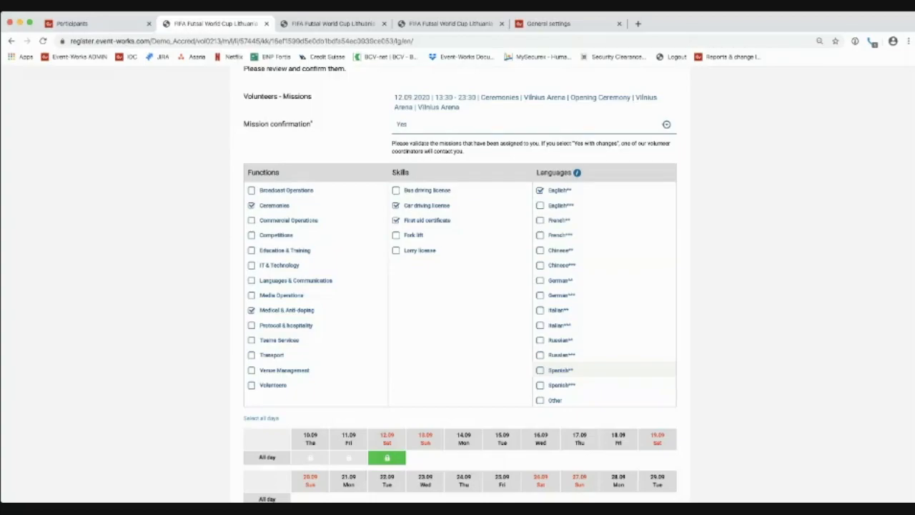
{"action": "scroll", "coordinate": [607, 369], "scroll_direction": "down", "scroll_amount": 1}
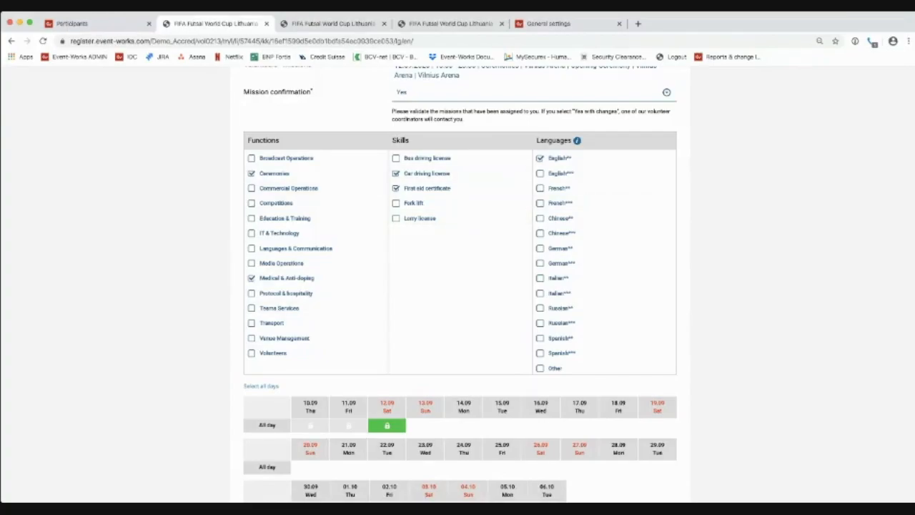
{"action": "scroll", "coordinate": [458, 286], "scroll_direction": "down", "scroll_amount": 1}
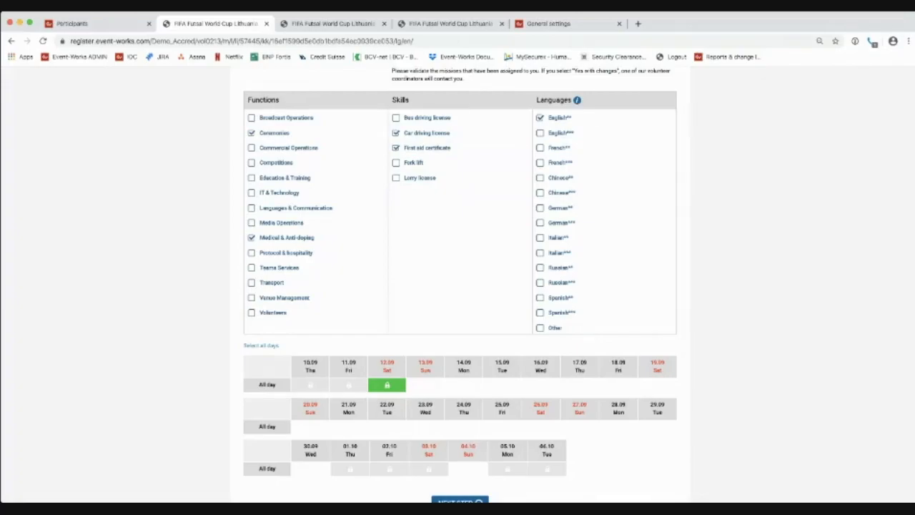
Step: Review the event dates and the availability mode in the volunteers general settings
{"action": "left_click", "coordinate": [557, 24]}
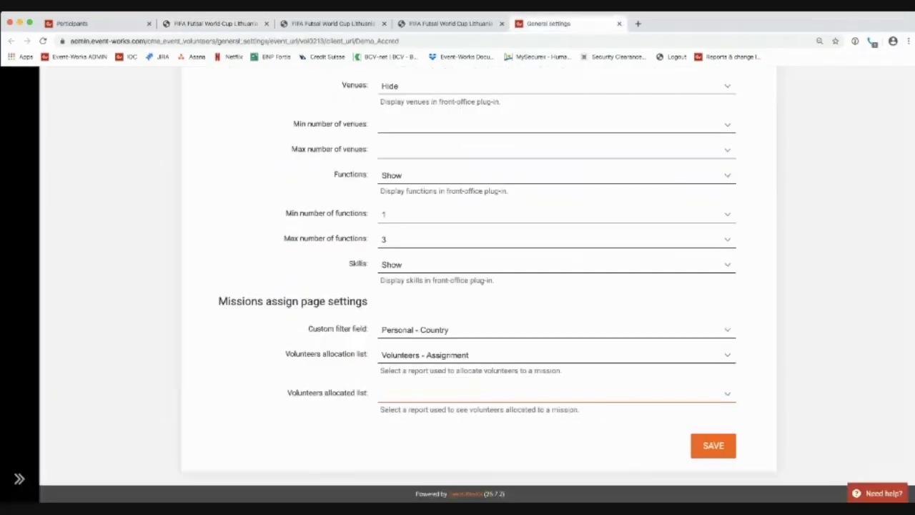
{"action": "scroll", "coordinate": [479, 278], "scroll_direction": "up", "scroll_amount": 6}
{"action": "scroll", "coordinate": [478, 279], "scroll_direction": "down", "scroll_amount": 2}
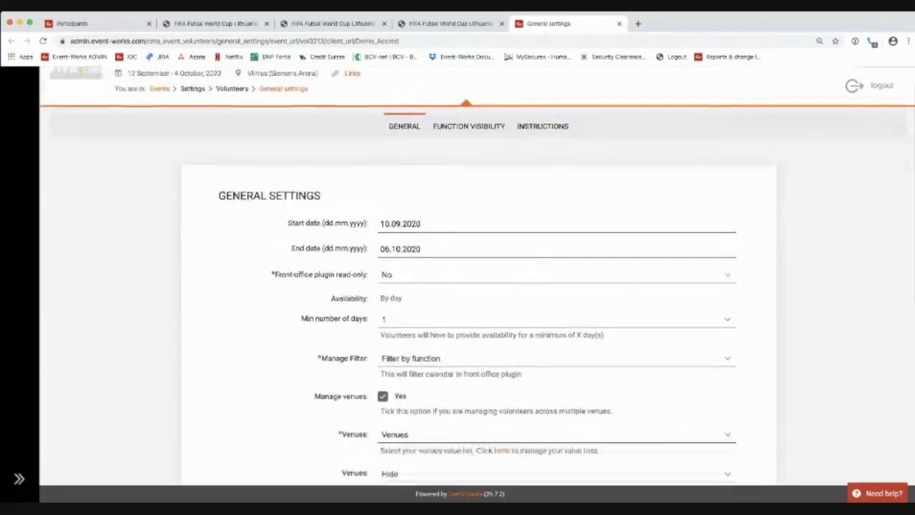
{"action": "left_click_drag", "start_coordinate": [380, 264], "coordinate": [403, 263]}
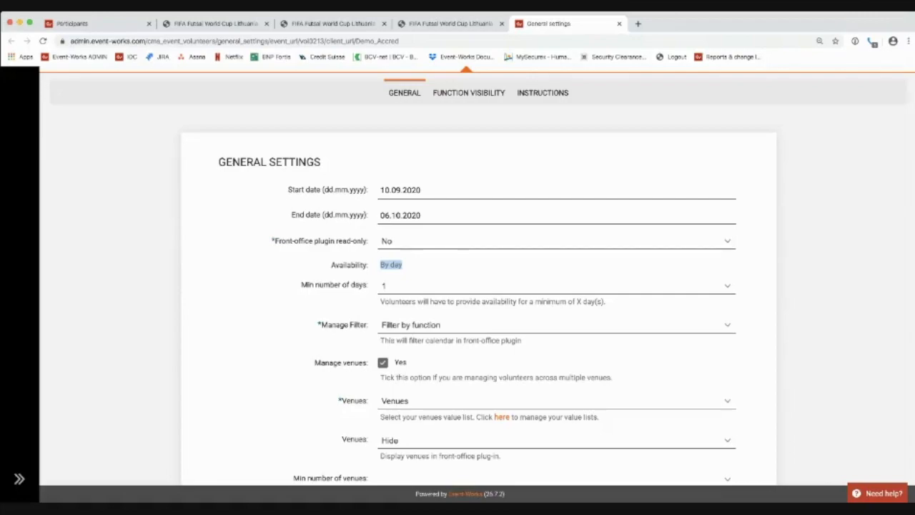
Step: Review the functions, skills and languages on the unassigned volunteer's availabilities page
{"action": "left_click", "coordinate": [449, 23]}
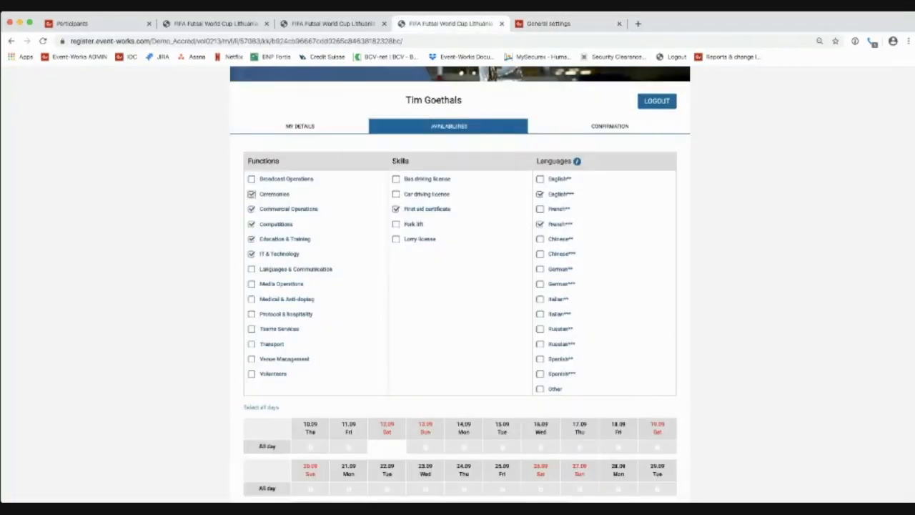
{"action": "left_click_drag", "start_coordinate": [262, 161], "coordinate": [279, 162]}
{"action": "left_click", "coordinate": [279, 162]}
{"action": "left_click_drag", "start_coordinate": [537, 162], "coordinate": [563, 161]}
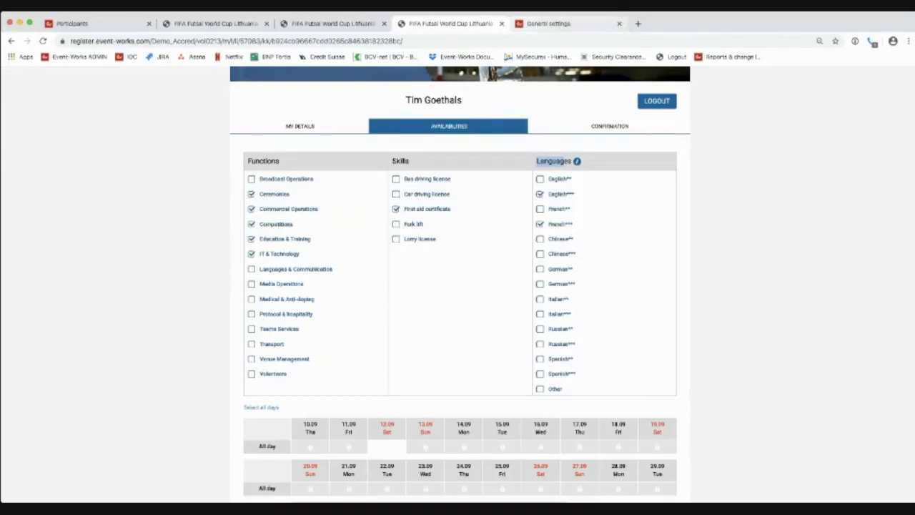
Step: Examine the minimum days, filter, venue, function and skill options in the volunteers general settings
{"action": "left_click", "coordinate": [549, 24]}
{"action": "scroll", "coordinate": [478, 279], "scroll_direction": "down", "scroll_amount": 1}
{"action": "scroll", "coordinate": [478, 279], "scroll_direction": "down", "scroll_amount": 1}
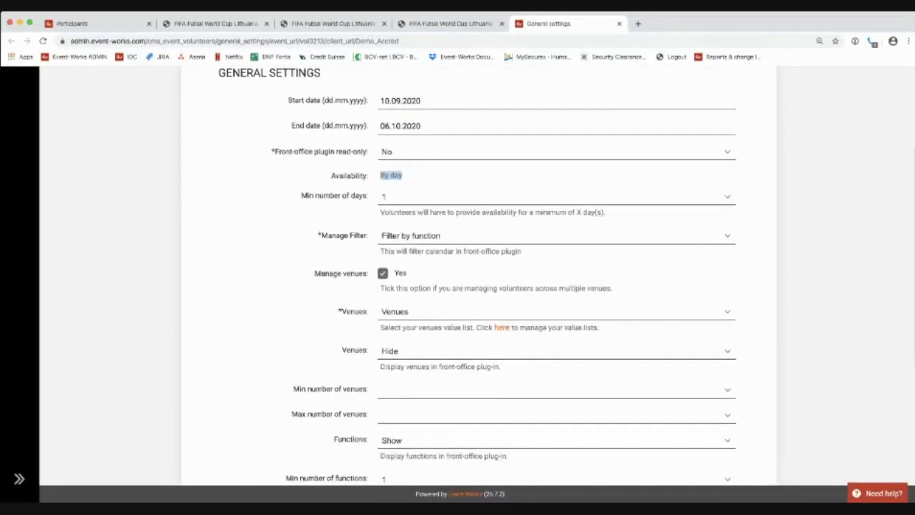
{"action": "scroll", "coordinate": [478, 279], "scroll_direction": "down", "scroll_amount": 1}
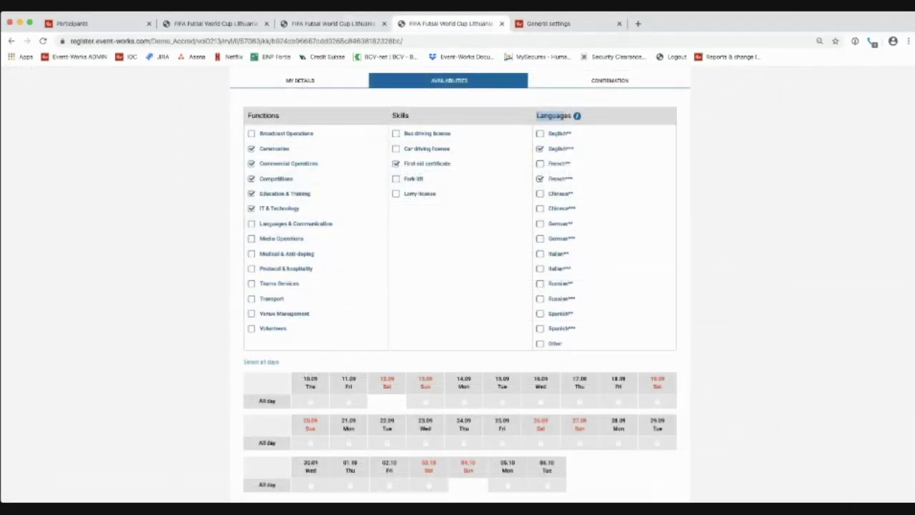
{"action": "left_click", "coordinate": [561, 23]}
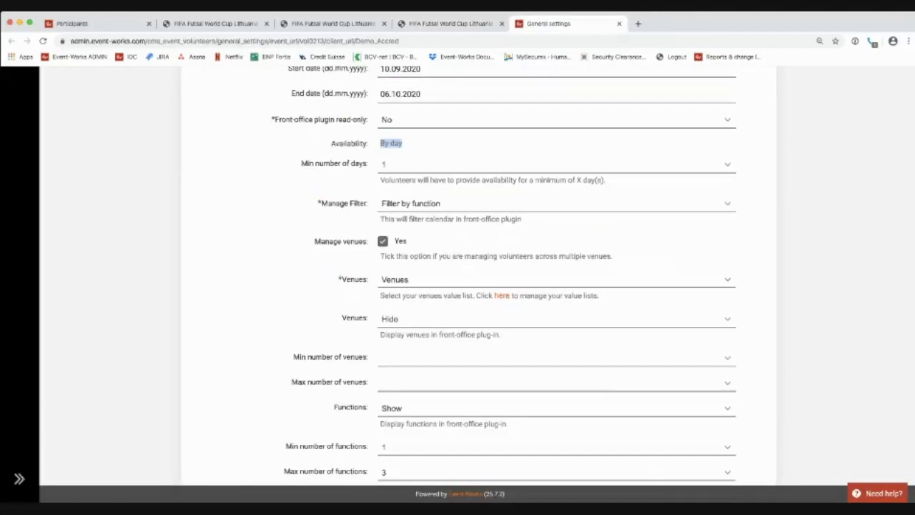
{"action": "scroll", "coordinate": [503, 276], "scroll_direction": "down", "scroll_amount": 1}
{"action": "scroll", "coordinate": [503, 276], "scroll_direction": "down", "scroll_amount": 1}
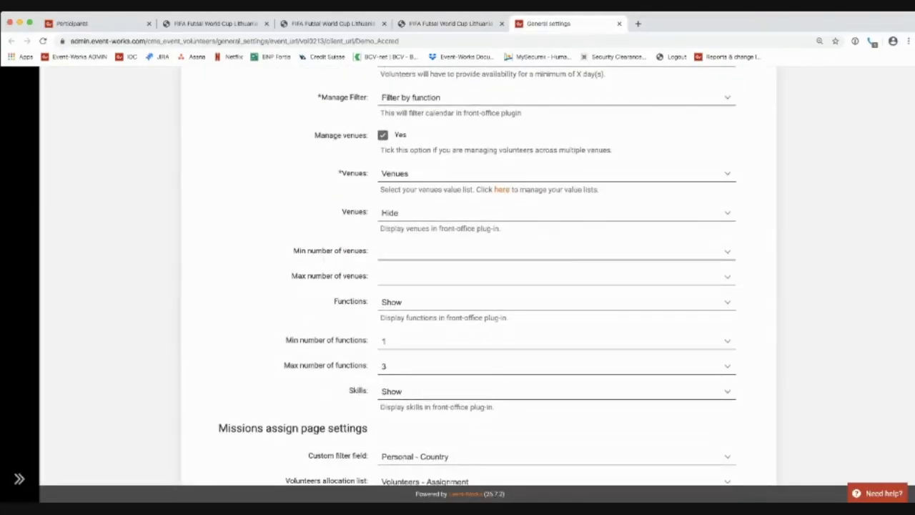
{"action": "scroll", "coordinate": [477, 276], "scroll_direction": "down", "scroll_amount": 1}
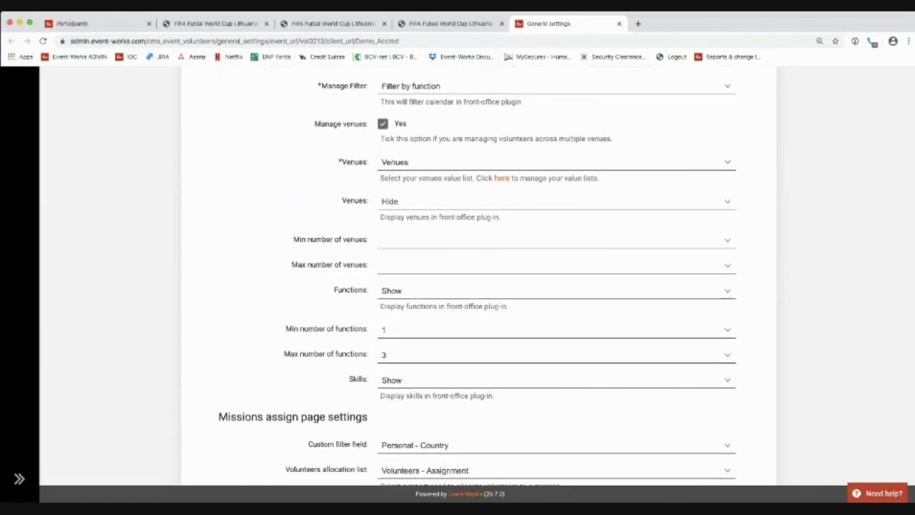
{"action": "scroll", "coordinate": [478, 277], "scroll_direction": "up", "scroll_amount": 3}
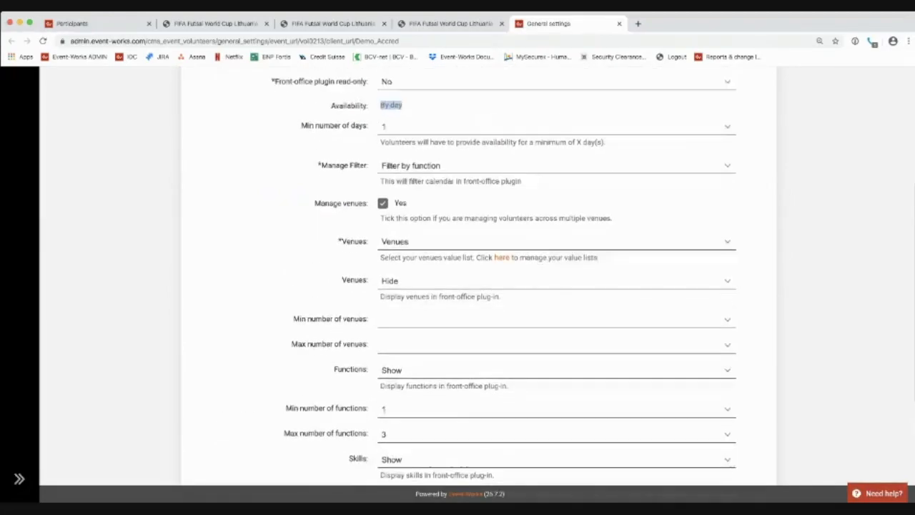
Step: Mark the unassigned volunteer as available all day on 12.09 and 04.10
{"action": "left_click", "coordinate": [450, 24]}
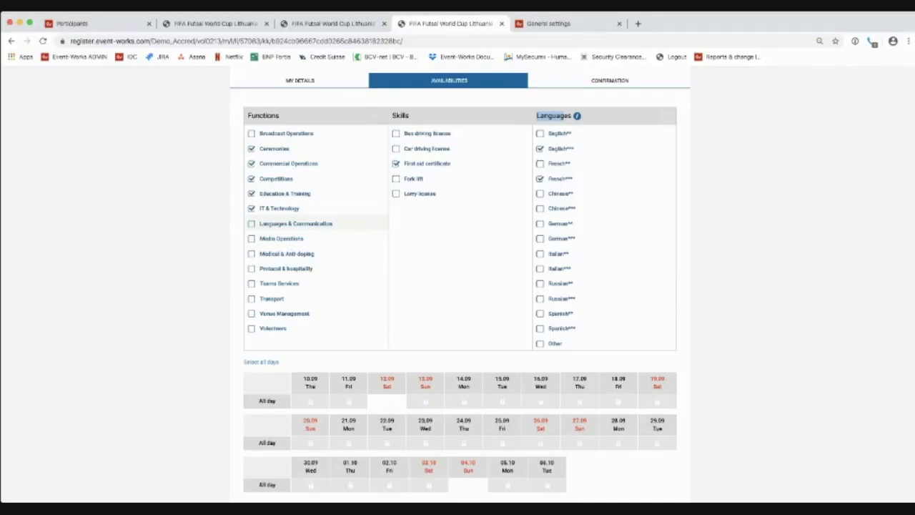
{"action": "scroll", "coordinate": [458, 286], "scroll_direction": "down", "scroll_amount": 1}
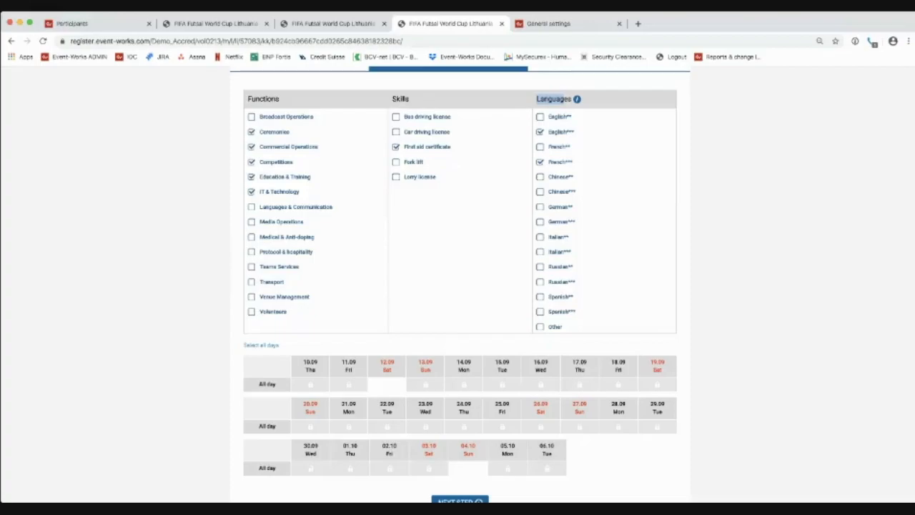
{"action": "left_click", "coordinate": [387, 384]}
{"action": "left_click", "coordinate": [387, 384]}
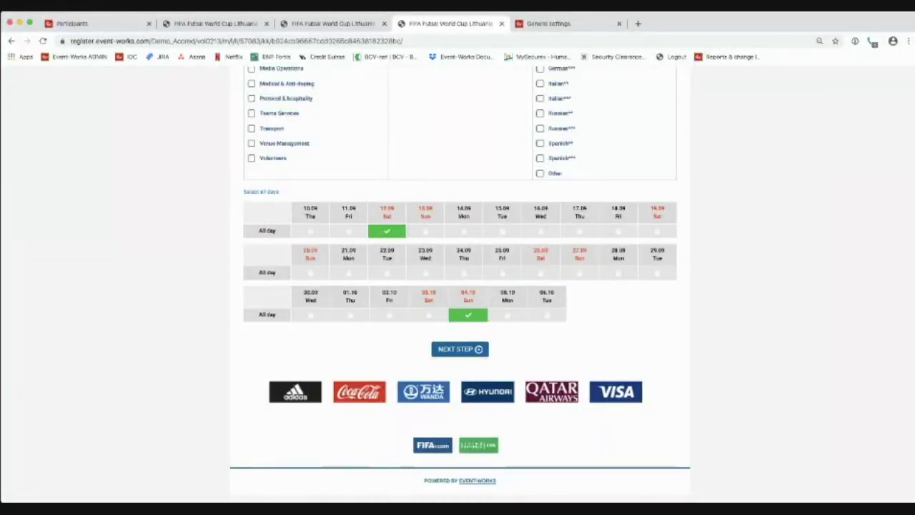
Step: Open the assigned volunteer's record from the back-office participants list and show its volunteers information
{"action": "left_click", "coordinate": [97, 24]}
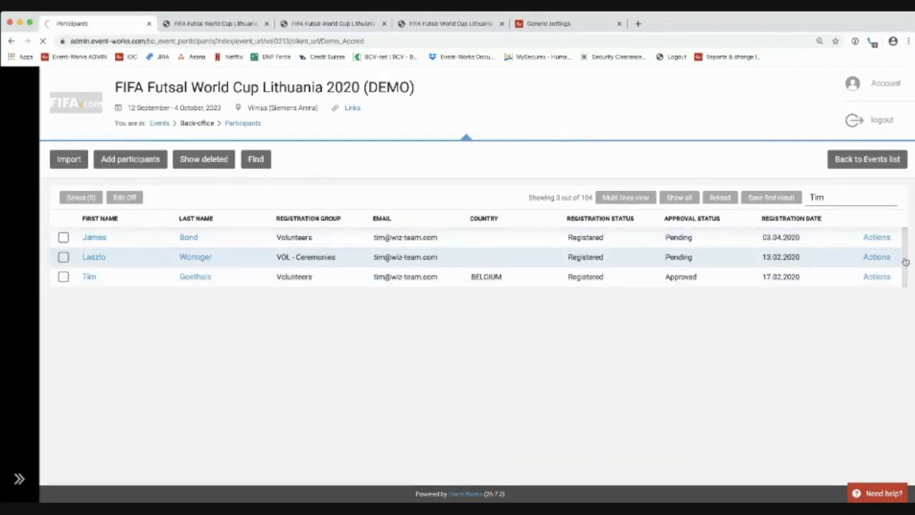
{"action": "scroll", "coordinate": [905, 261], "scroll_direction": "down", "scroll_amount": 1}
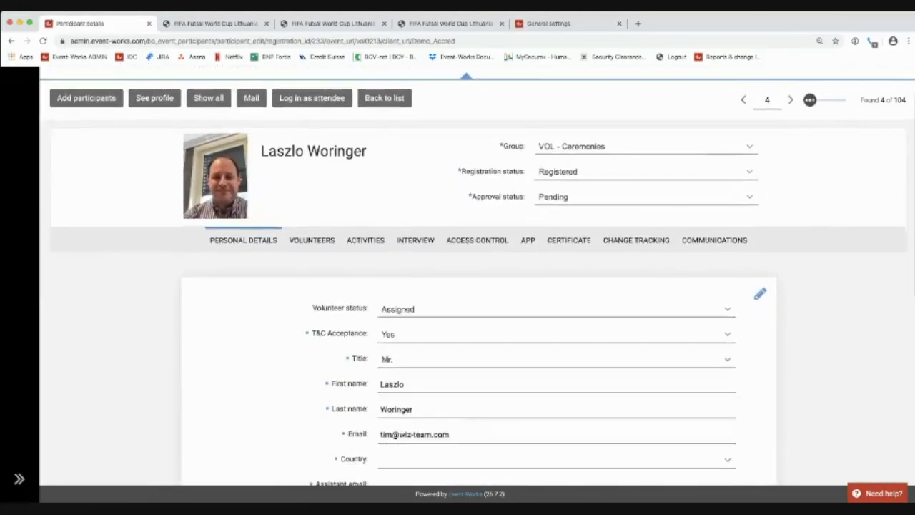
{"action": "scroll", "coordinate": [477, 276], "scroll_direction": "down", "scroll_amount": 2}
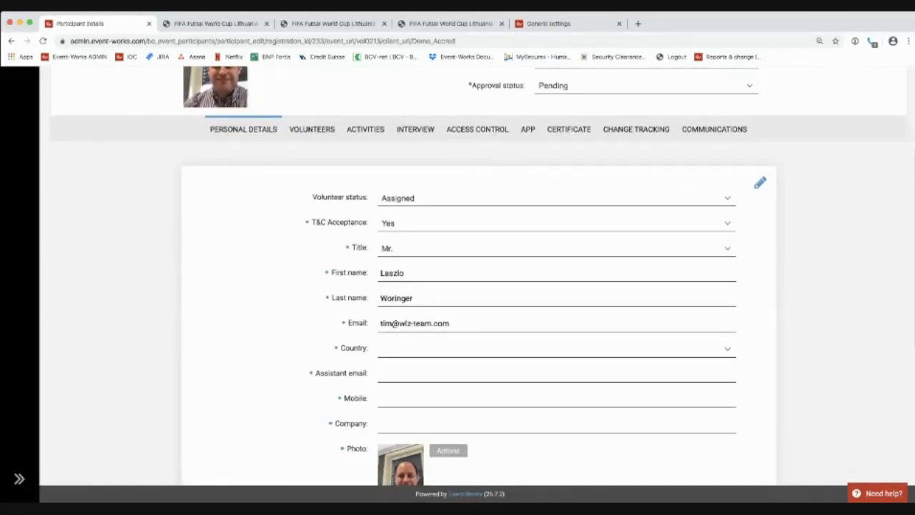
{"action": "left_click", "coordinate": [312, 129]}
{"action": "scroll", "coordinate": [457, 286], "scroll_direction": "down", "scroll_amount": 2}
{"action": "scroll", "coordinate": [458, 286], "scroll_direction": "down", "scroll_amount": 5}
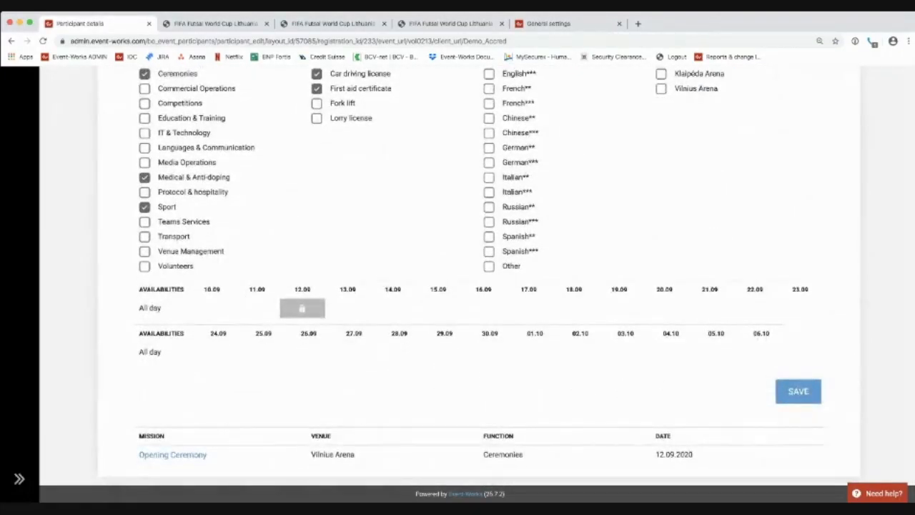
Step: Examine the volunteer's functions, skills, languages, venues, availability days, assigned mission and volunteer status in the back-office record
{"action": "scroll", "coordinate": [457, 286], "scroll_direction": "up", "scroll_amount": 1}
{"action": "scroll", "coordinate": [457, 286], "scroll_direction": "up", "scroll_amount": 1}
{"action": "scroll", "coordinate": [457, 286], "scroll_direction": "down", "scroll_amount": 1}
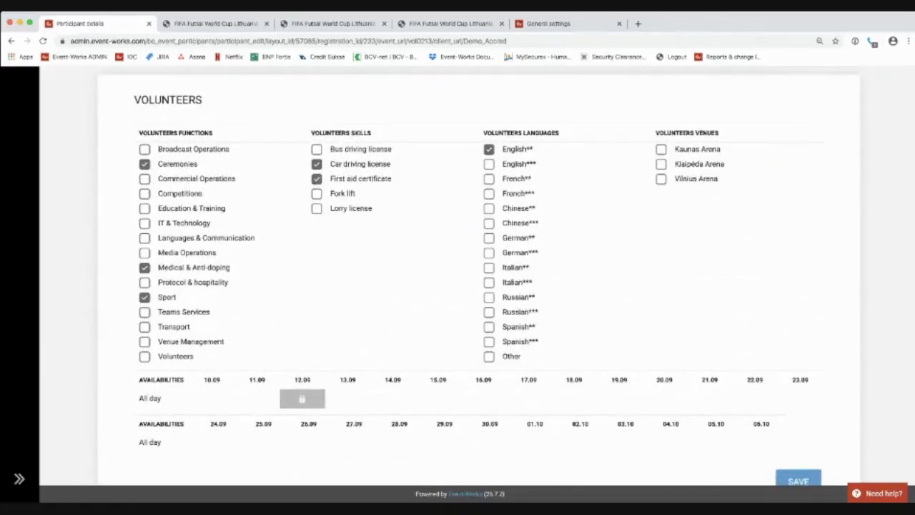
{"action": "scroll", "coordinate": [458, 286], "scroll_direction": "down", "scroll_amount": 1}
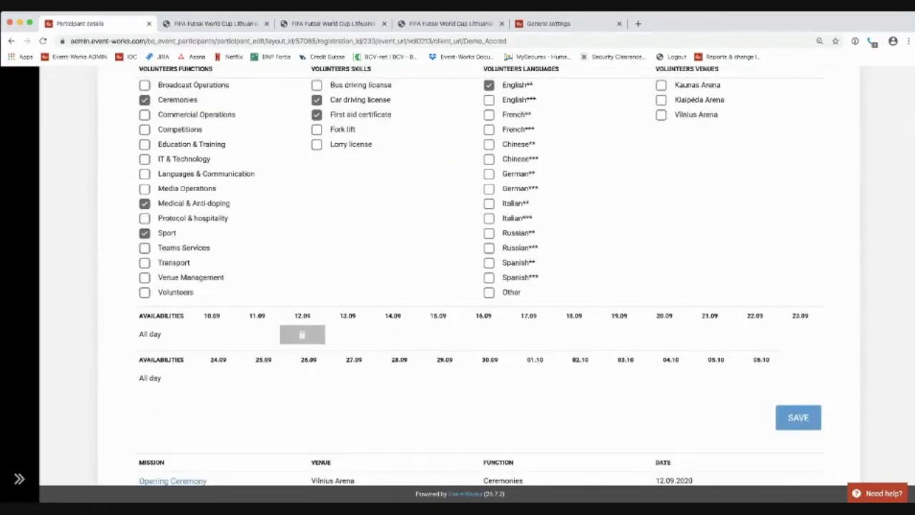
{"action": "left_click", "coordinate": [528, 334]}
{"action": "scroll", "coordinate": [347, 333], "scroll_direction": "down", "scroll_amount": 1}
{"action": "scroll", "coordinate": [386, 321], "scroll_direction": "up", "scroll_amount": 1}
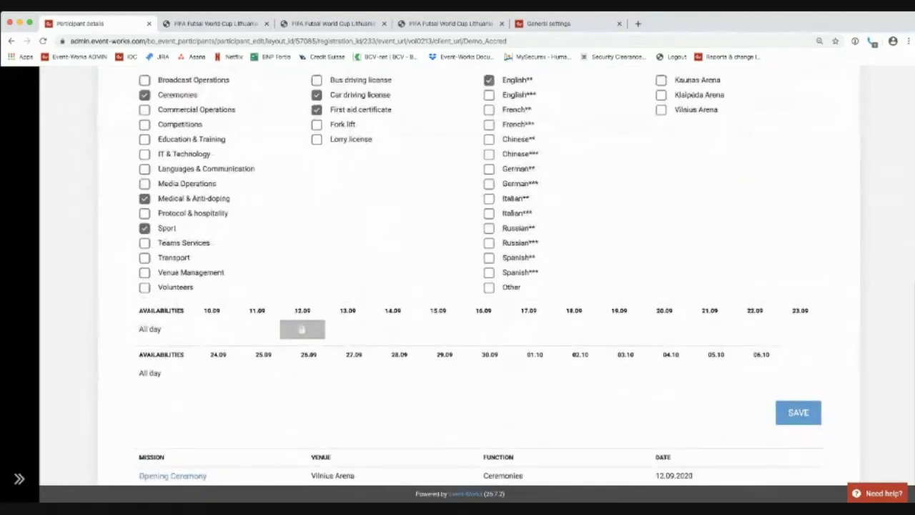
{"action": "scroll", "coordinate": [386, 322], "scroll_direction": "up", "scroll_amount": 2}
{"action": "scroll", "coordinate": [458, 272], "scroll_direction": "down", "scroll_amount": 1}
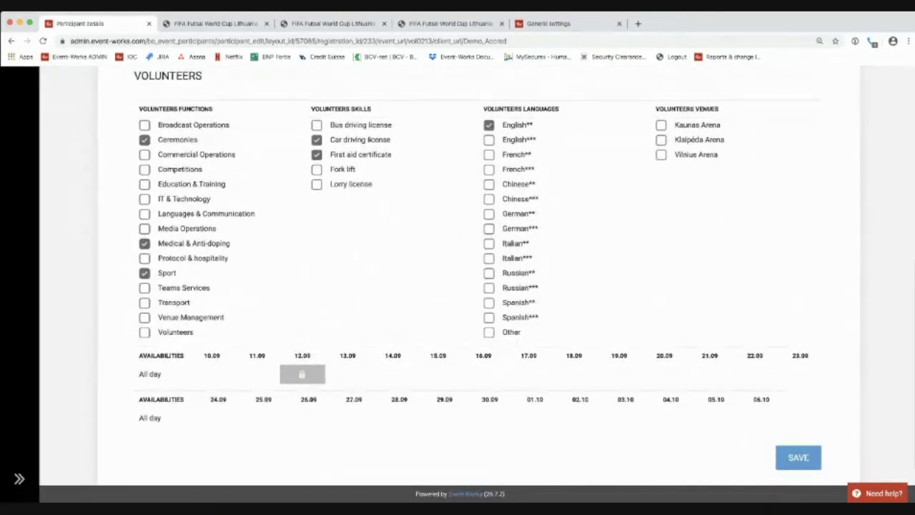
{"action": "scroll", "coordinate": [457, 272], "scroll_direction": "down", "scroll_amount": 2}
{"action": "scroll", "coordinate": [458, 271], "scroll_direction": "down", "scroll_amount": 1}
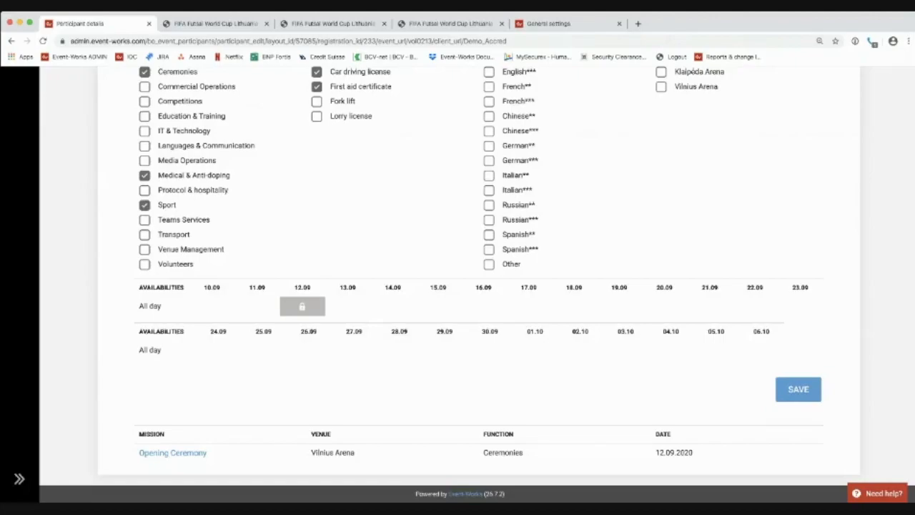
{"action": "scroll", "coordinate": [479, 275], "scroll_direction": "up", "scroll_amount": 1}
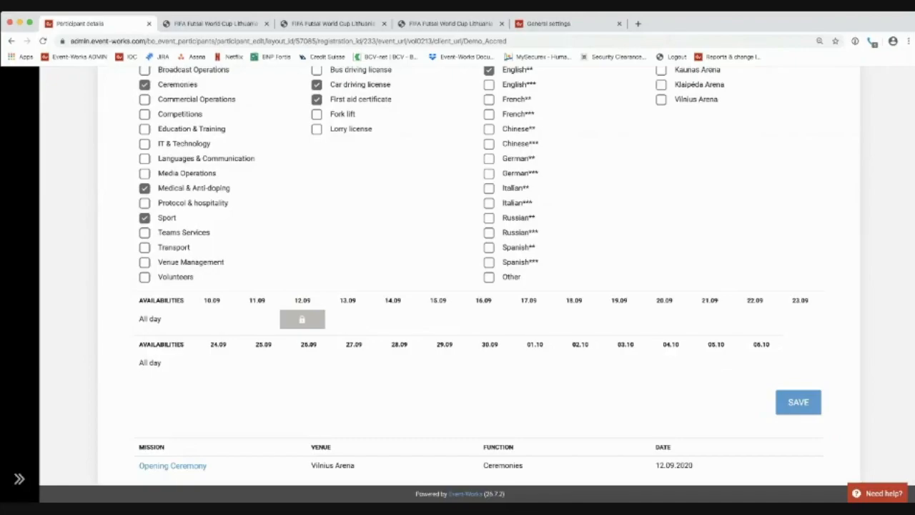
{"action": "scroll", "coordinate": [479, 275], "scroll_direction": "up", "scroll_amount": 1}
{"action": "scroll", "coordinate": [478, 275], "scroll_direction": "up", "scroll_amount": 5}
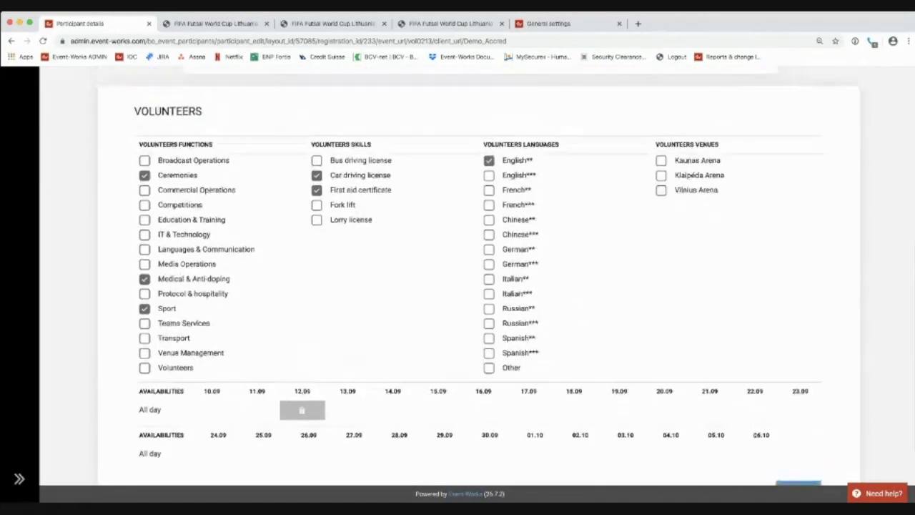
{"action": "scroll", "coordinate": [479, 276], "scroll_direction": "up", "scroll_amount": 2}
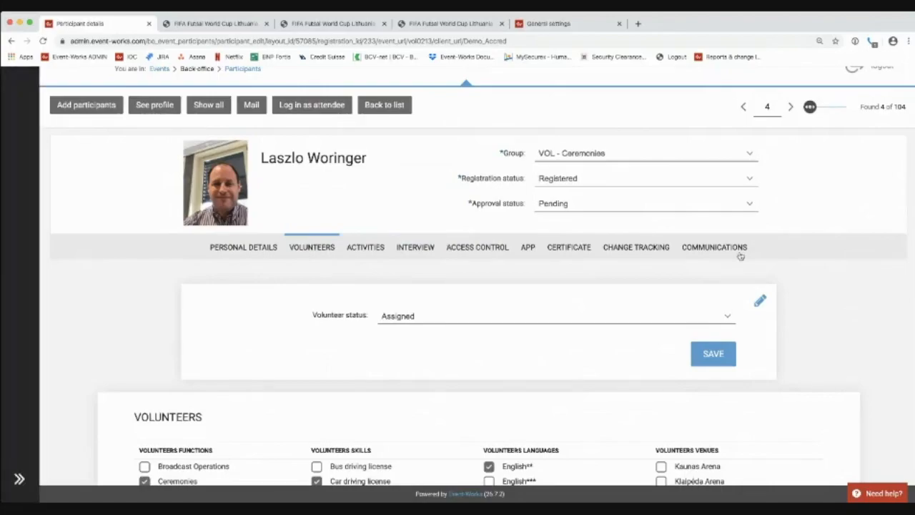
Step: Go to the Volunteers office and open the requirements of the Closing Ceremony mission
{"action": "mouse_move", "coordinate": [22, 238]}
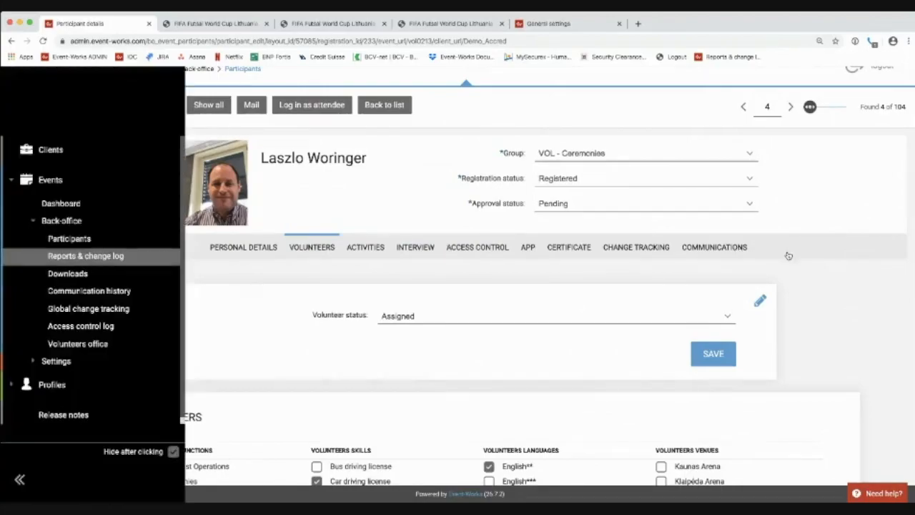
{"action": "left_click", "coordinate": [78, 343]}
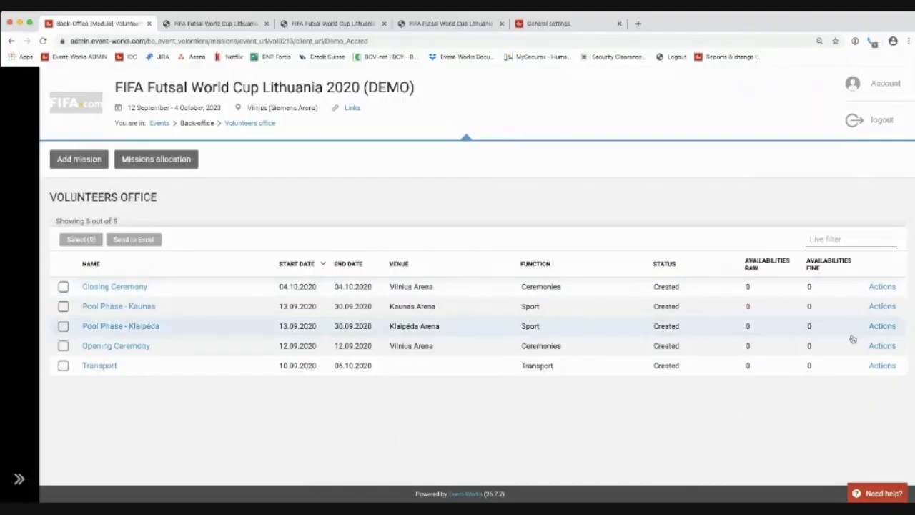
{"action": "left_click", "coordinate": [838, 289]}
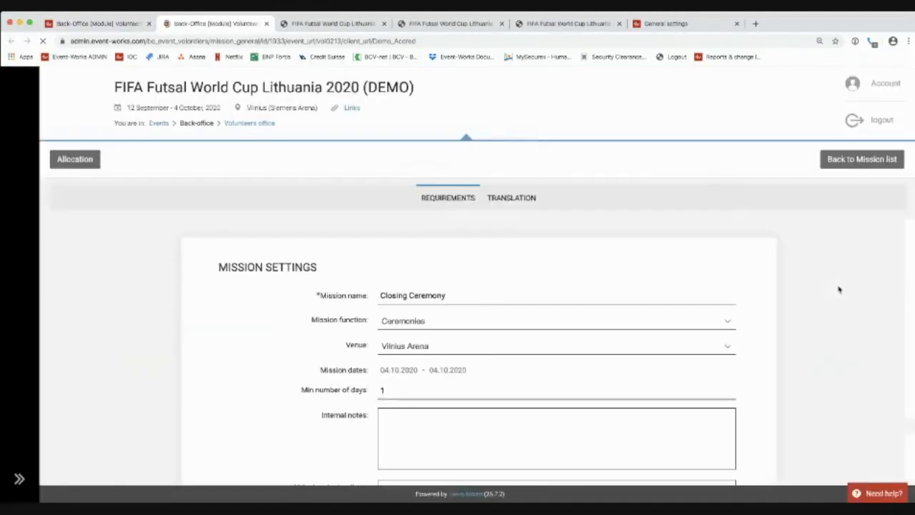
Step: Review the Closing Ceremony mission's settings and check the available mission function and venue options
{"action": "scroll", "coordinate": [837, 288], "scroll_direction": "down", "scroll_amount": 2}
{"action": "scroll", "coordinate": [478, 273], "scroll_direction": "down", "scroll_amount": 2}
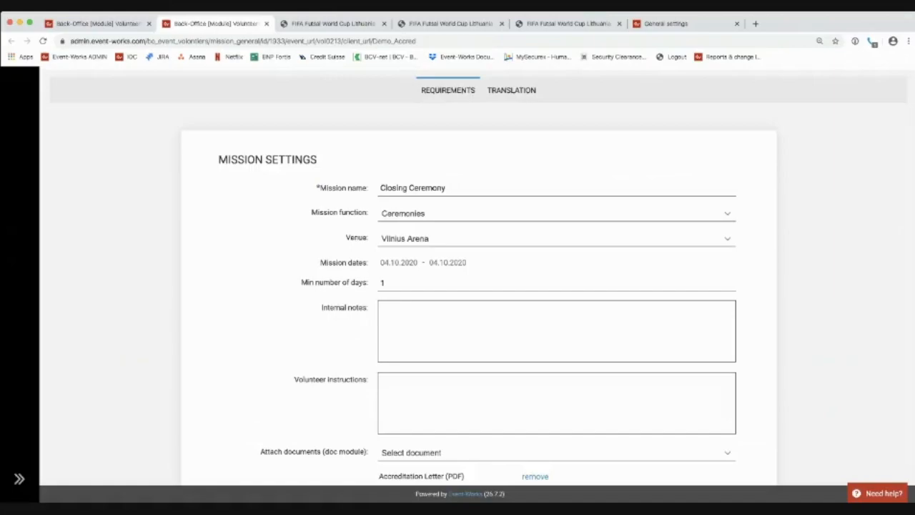
{"action": "left_click", "coordinate": [556, 213]}
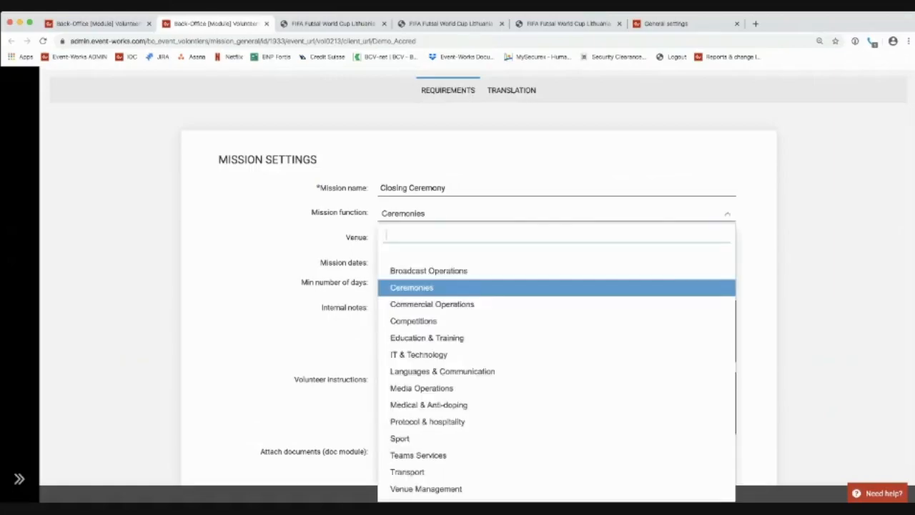
{"action": "left_click", "coordinate": [556, 213]}
{"action": "left_click", "coordinate": [556, 239]}
{"action": "left_click", "coordinate": [556, 239]}
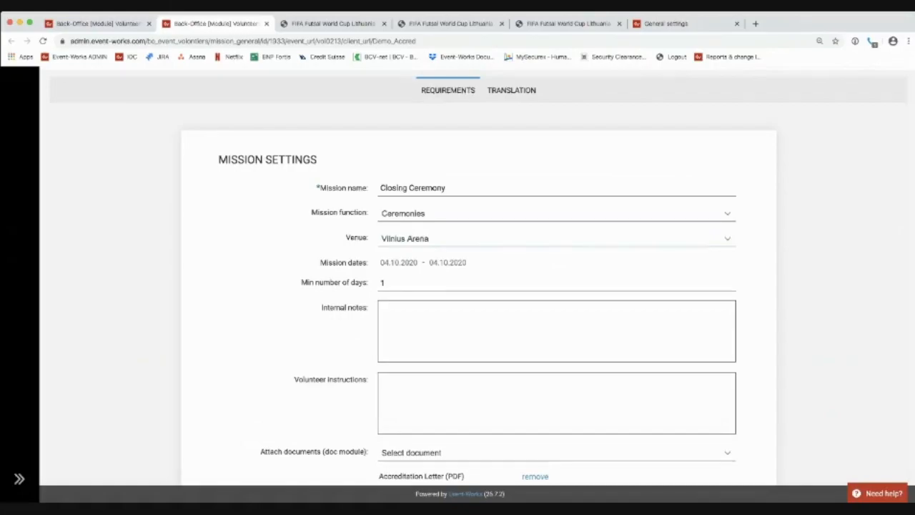
Step: Examine the Closing Ceremony mission's dates, minimum number of days, notes, instructions, attached documents and daily volunteer requirements
{"action": "scroll", "coordinate": [479, 286], "scroll_direction": "down", "scroll_amount": 3}
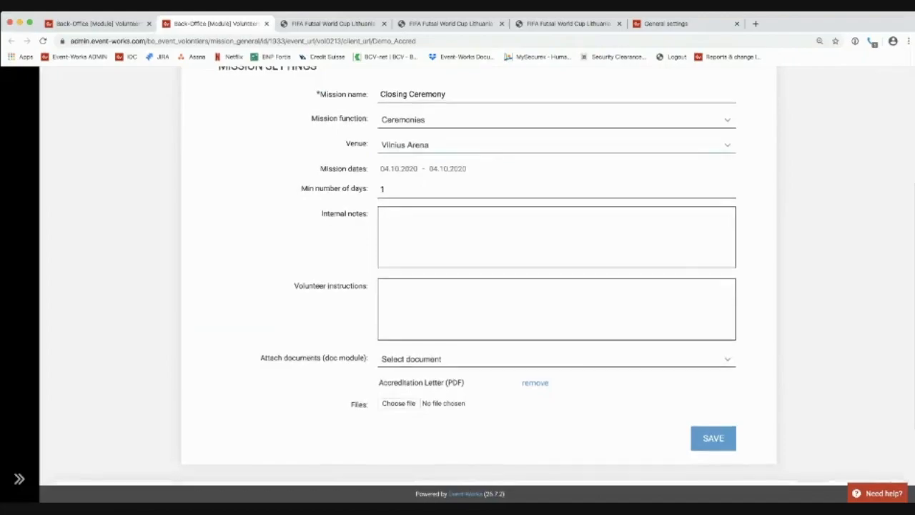
{"action": "scroll", "coordinate": [479, 285], "scroll_direction": "up", "scroll_amount": 2}
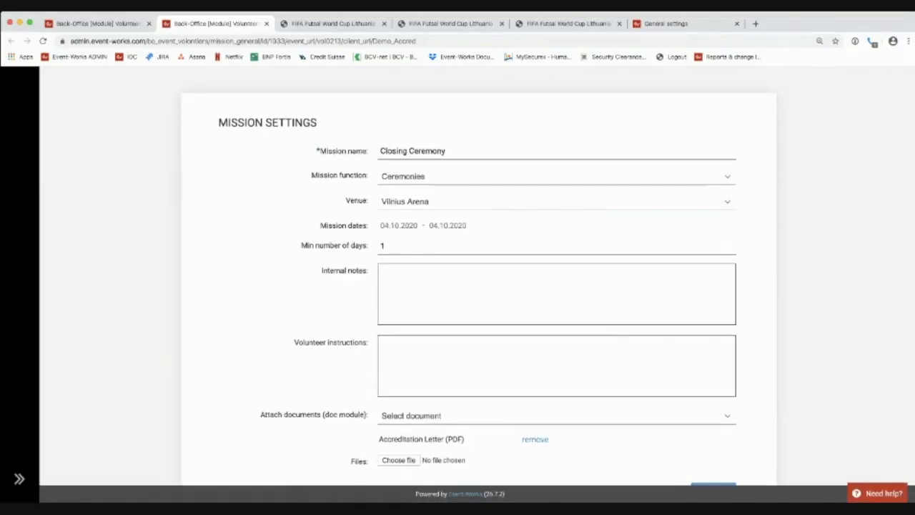
{"action": "scroll", "coordinate": [479, 275], "scroll_direction": "down", "scroll_amount": 2}
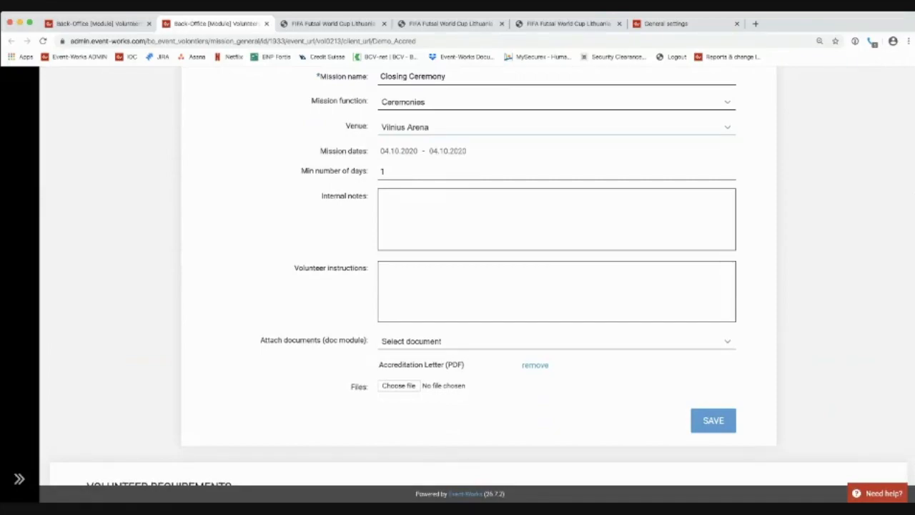
{"action": "scroll", "coordinate": [457, 278], "scroll_direction": "down", "scroll_amount": 3}
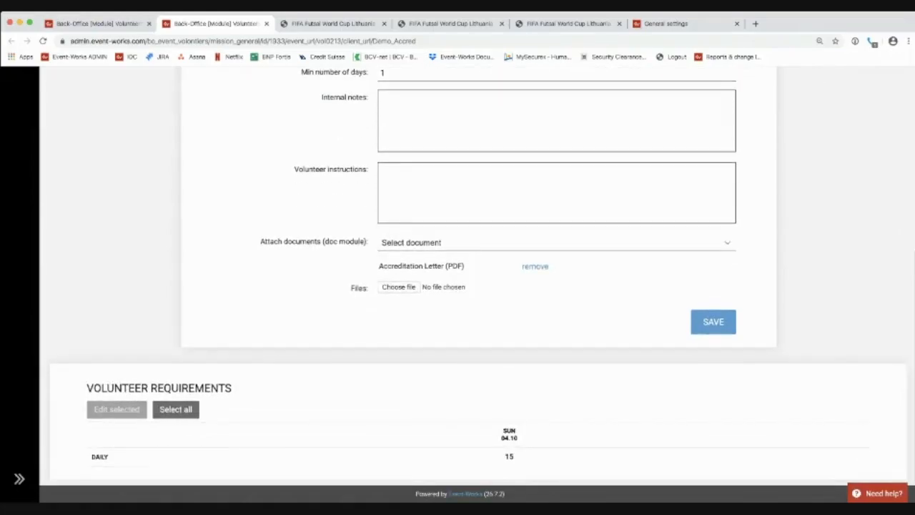
{"action": "scroll", "coordinate": [458, 279], "scroll_direction": "up", "scroll_amount": 2}
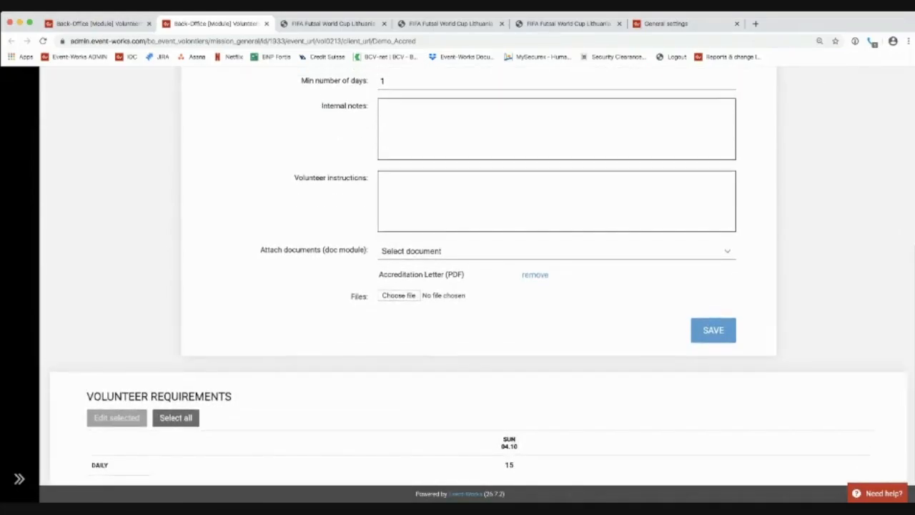
{"action": "scroll", "coordinate": [457, 279], "scroll_direction": "up", "scroll_amount": 2}
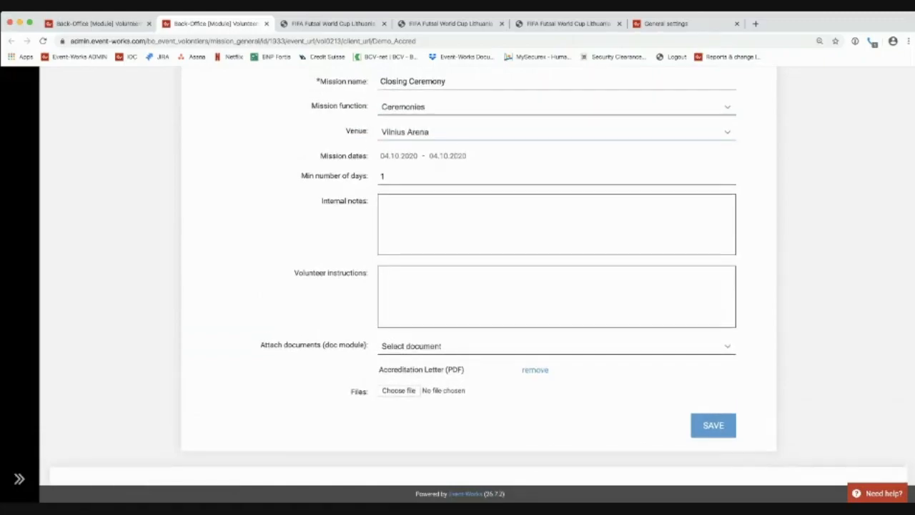
{"action": "scroll", "coordinate": [458, 279], "scroll_direction": "down", "scroll_amount": 3}
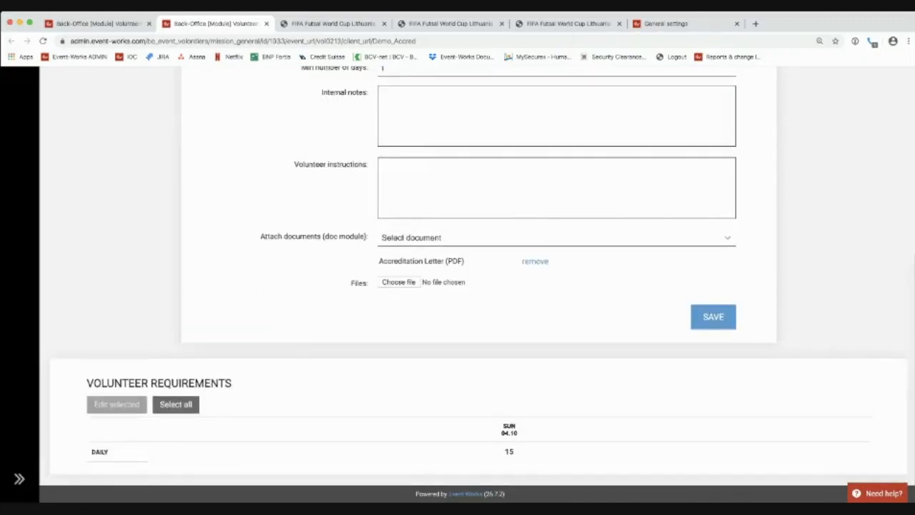
{"action": "scroll", "coordinate": [457, 279], "scroll_direction": "up", "scroll_amount": 2}
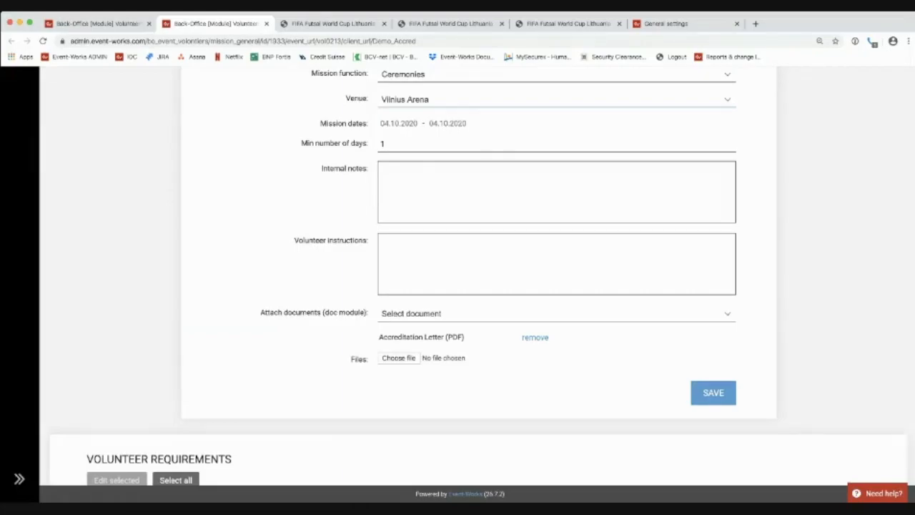
{"action": "scroll", "coordinate": [458, 279], "scroll_direction": "down", "scroll_amount": 2}
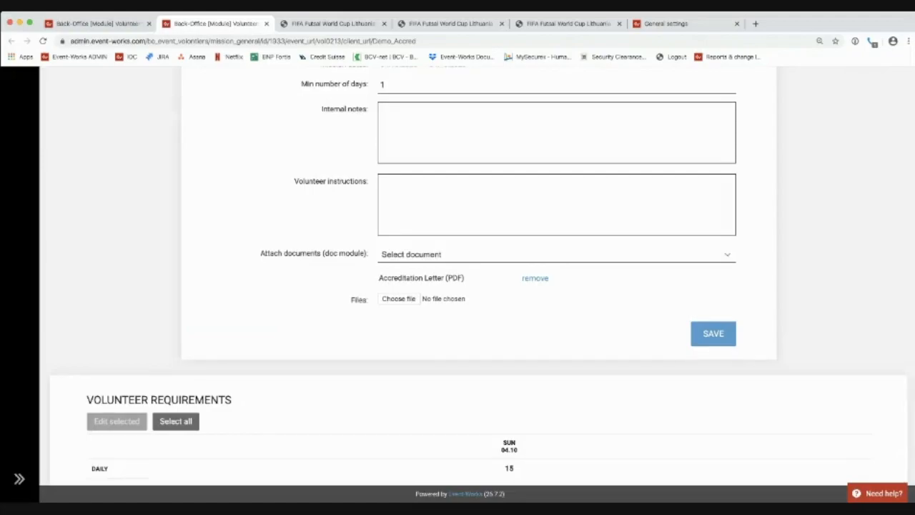
{"action": "scroll", "coordinate": [457, 278], "scroll_direction": "down", "scroll_amount": 1}
{"action": "scroll", "coordinate": [872, 102], "scroll_direction": "up", "scroll_amount": 5}
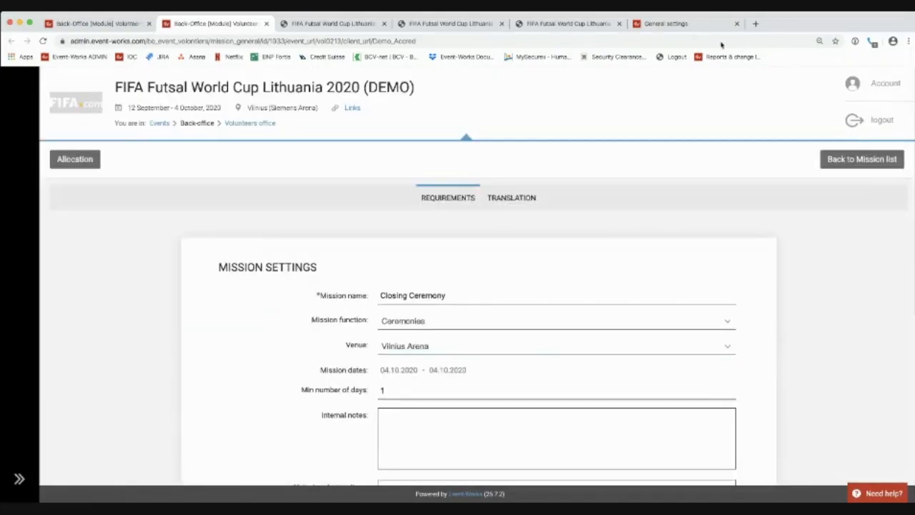
Step: Return to the mission list and open the requirements of the Pool Phase - Kaunas mission
{"action": "left_click", "coordinate": [861, 159]}
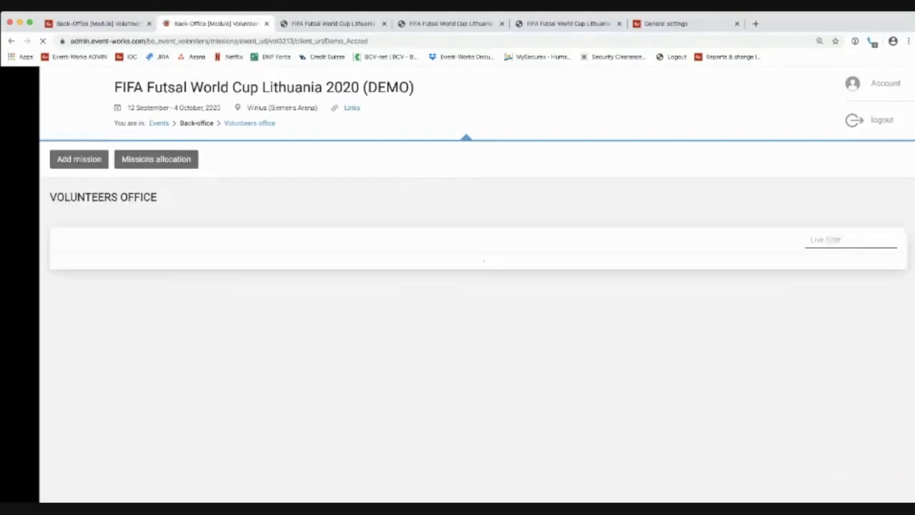
{"action": "left_click", "coordinate": [861, 306]}
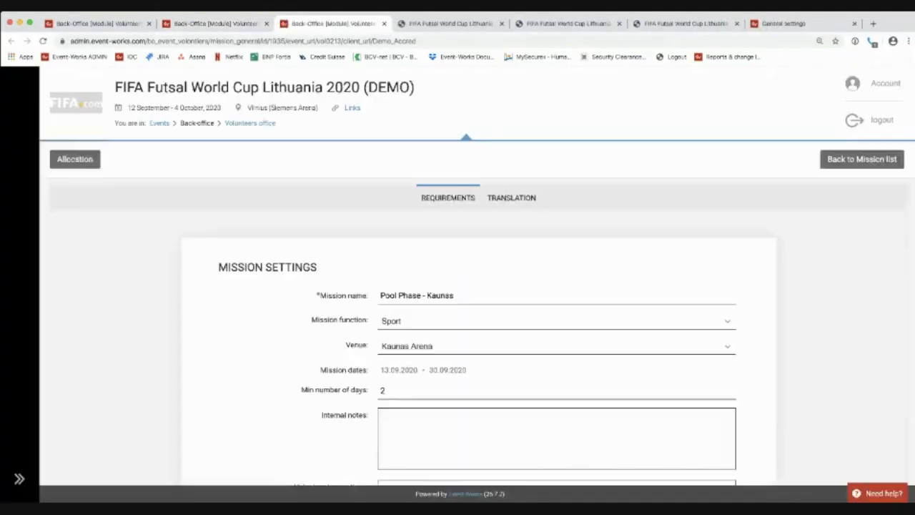
Step: Examine the Pool Phase - Kaunas mission's settings and the number of volunteers required on each day
{"action": "scroll", "coordinate": [861, 307], "scroll_direction": "down", "scroll_amount": 2}
{"action": "scroll", "coordinate": [861, 306], "scroll_direction": "down", "scroll_amount": 3}
{"action": "scroll", "coordinate": [861, 307], "scroll_direction": "up", "scroll_amount": 2}
{"action": "scroll", "coordinate": [861, 306], "scroll_direction": "up", "scroll_amount": 3}
{"action": "scroll", "coordinate": [861, 306], "scroll_direction": "down", "scroll_amount": 2}
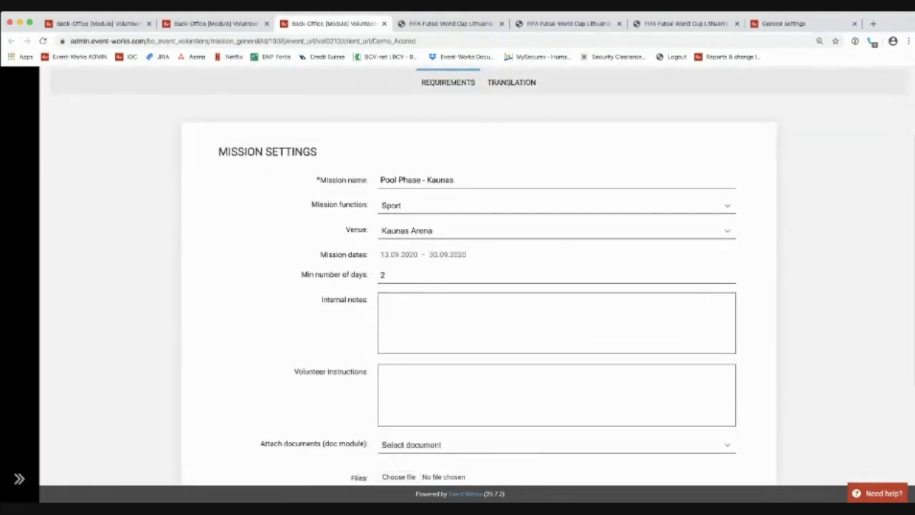
{"action": "scroll", "coordinate": [479, 276], "scroll_direction": "down", "scroll_amount": 2}
{"action": "scroll", "coordinate": [479, 276], "scroll_direction": "down", "scroll_amount": 1}
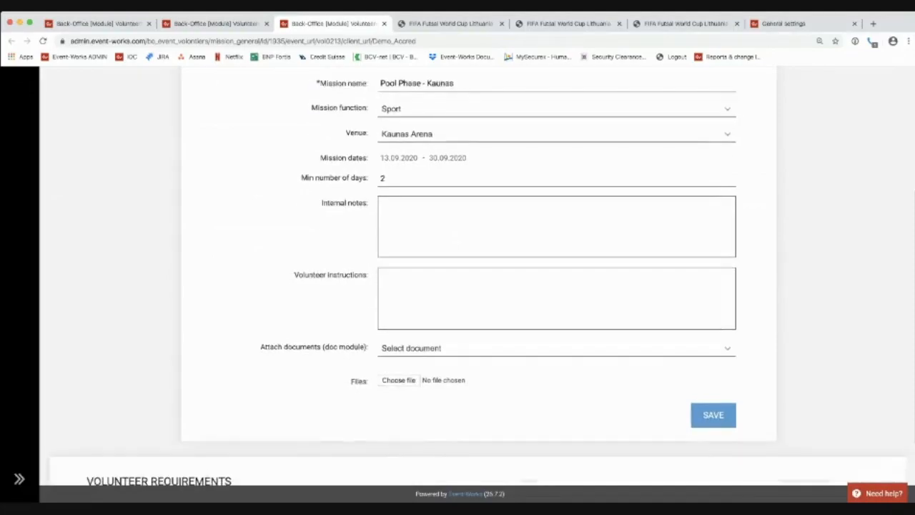
{"action": "scroll", "coordinate": [479, 276], "scroll_direction": "down", "scroll_amount": 3}
{"action": "scroll", "coordinate": [479, 276], "scroll_direction": "up", "scroll_amount": 3}
{"action": "scroll", "coordinate": [479, 276], "scroll_direction": "down", "scroll_amount": 1}
{"action": "scroll", "coordinate": [479, 276], "scroll_direction": "down", "scroll_amount": 2}
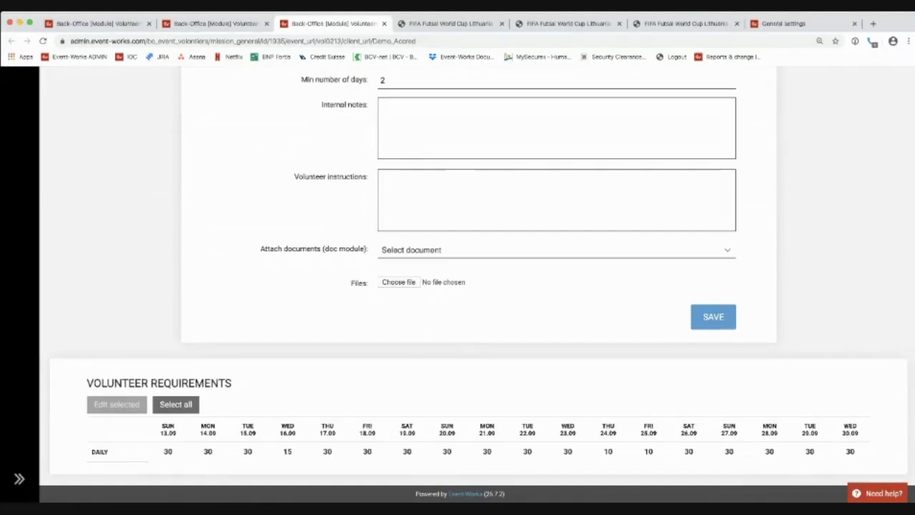
Step: View the daily requirement details for 15.09, including volunteer number, times, locations and instruction, without saving changes
{"action": "left_click", "coordinate": [247, 452]}
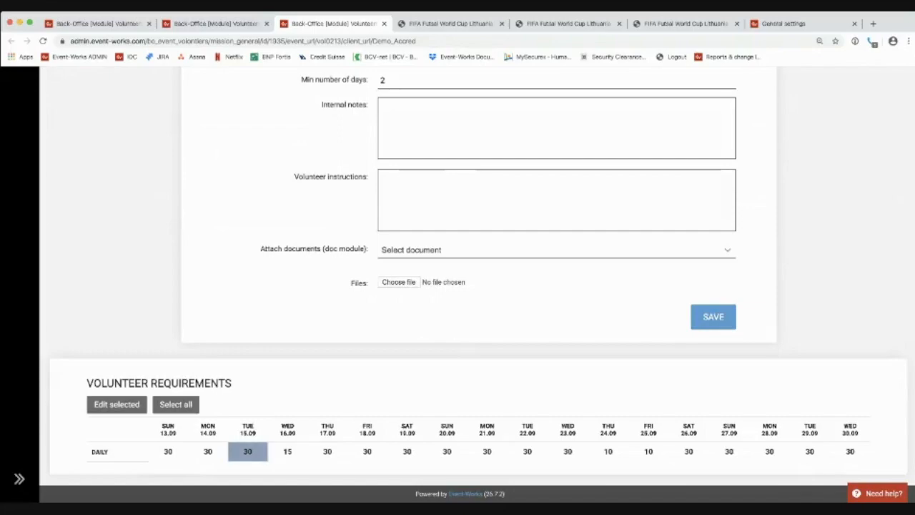
{"action": "left_click", "coordinate": [287, 451], "text": "shift"}
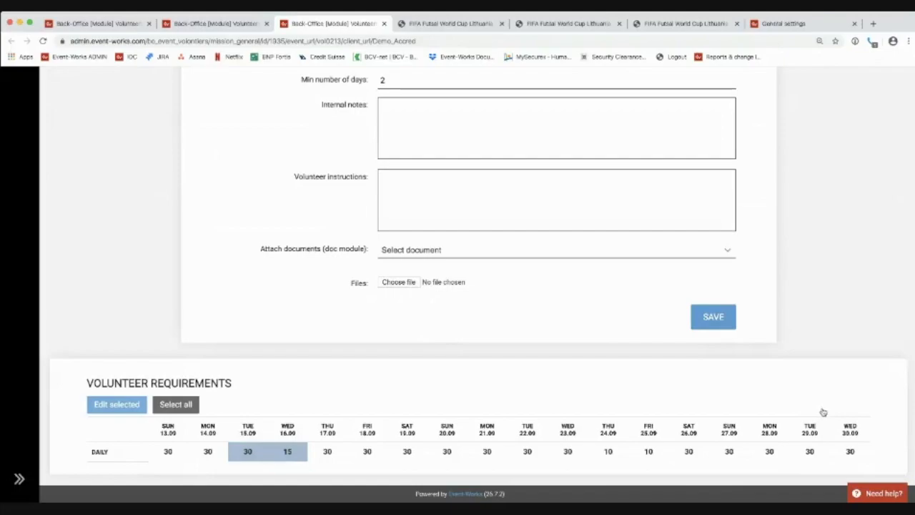
{"action": "left_click", "coordinate": [117, 405]}
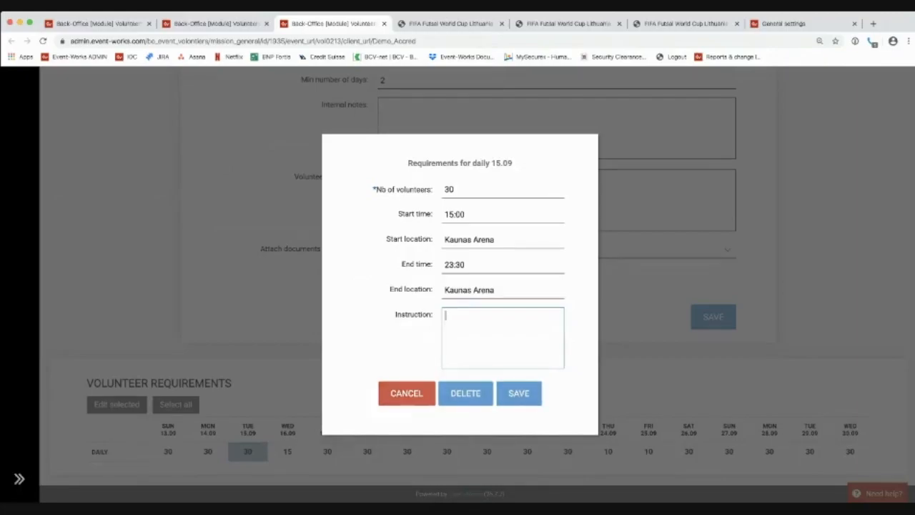
{"action": "left_click", "coordinate": [406, 393]}
Step: Open the allocation of the Pool Phase - Kaunas mission and list its unallocated Sport volunteers for all venues
{"action": "scroll", "coordinate": [406, 393], "scroll_direction": "up", "scroll_amount": 4}
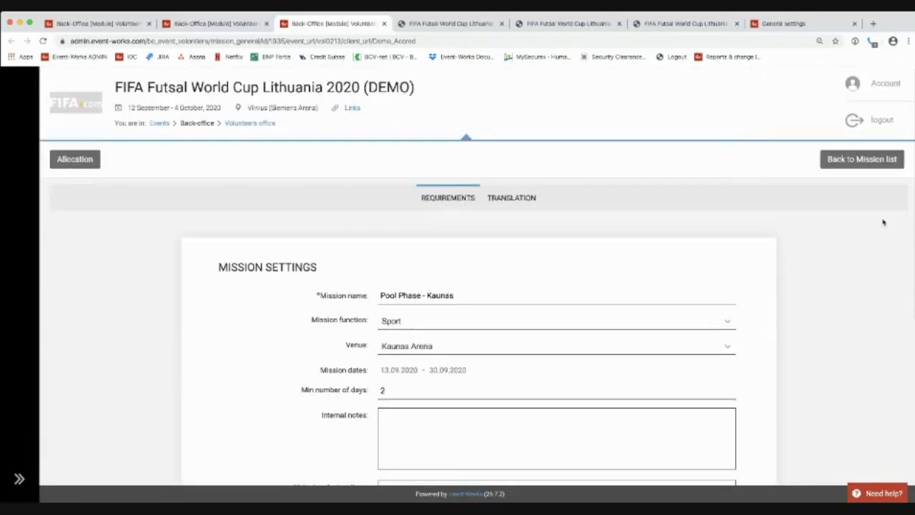
{"action": "left_click", "coordinate": [75, 160]}
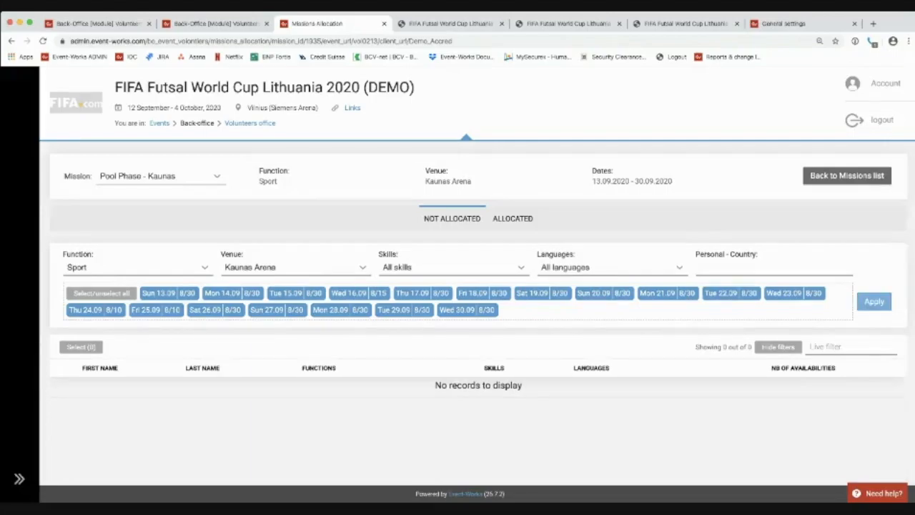
{"action": "left_click", "coordinate": [873, 301]}
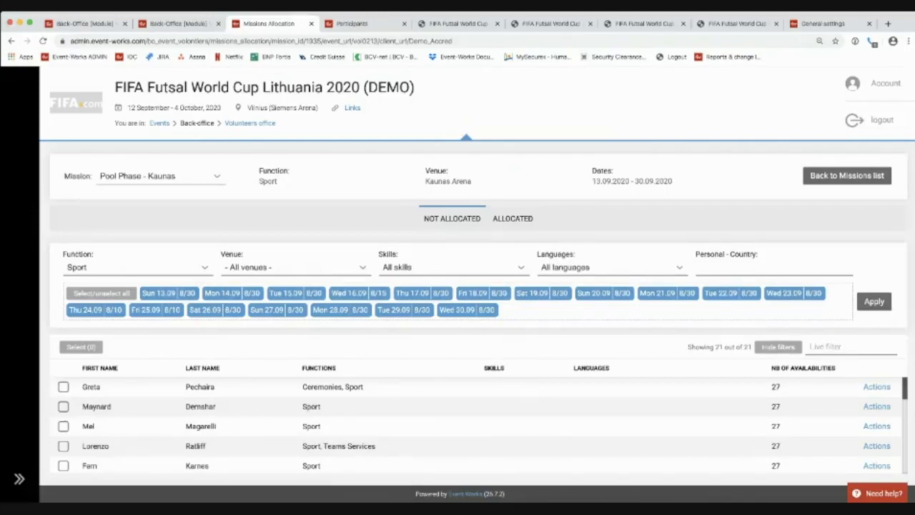
Step: Check the options of the skills and languages filters for the unallocated volunteers
{"action": "left_click", "coordinate": [453, 267]}
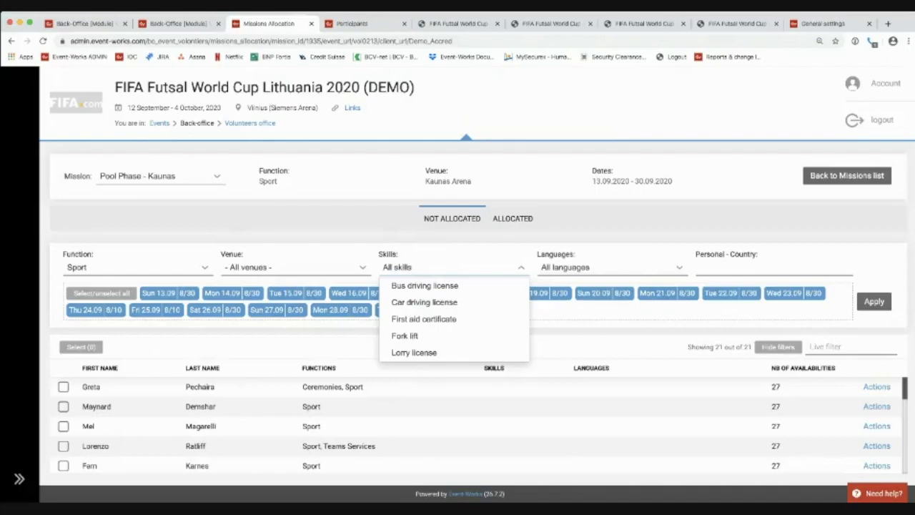
{"action": "left_click", "coordinate": [611, 267]}
{"action": "left_click", "coordinate": [611, 267]}
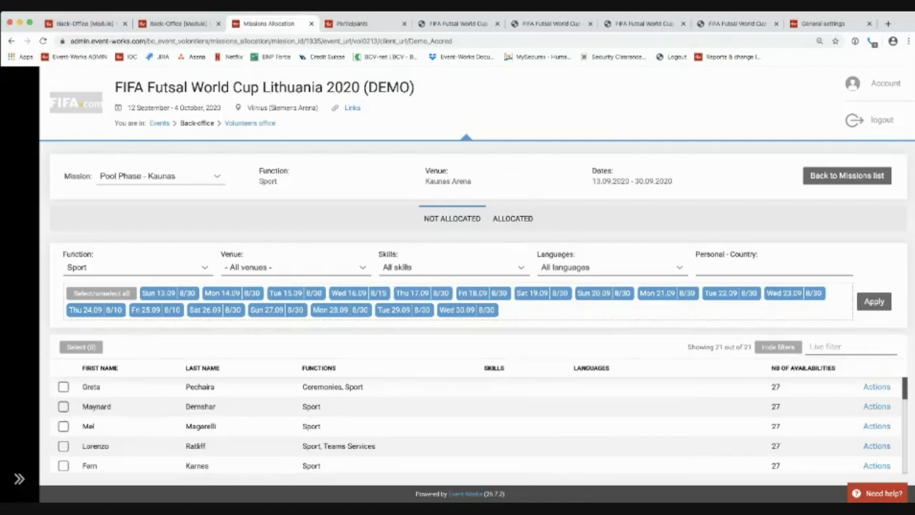
Step: Filter the unallocated volunteers by Bus driving license, Car driving license, First aid certificate, Fork lift and Lorry license
{"action": "left_click", "coordinate": [454, 267]}
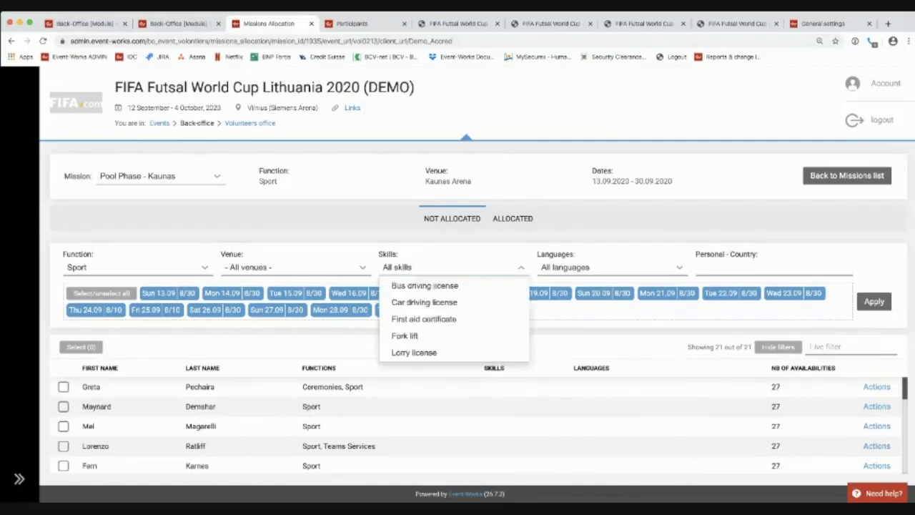
{"action": "left_click", "coordinate": [453, 285]}
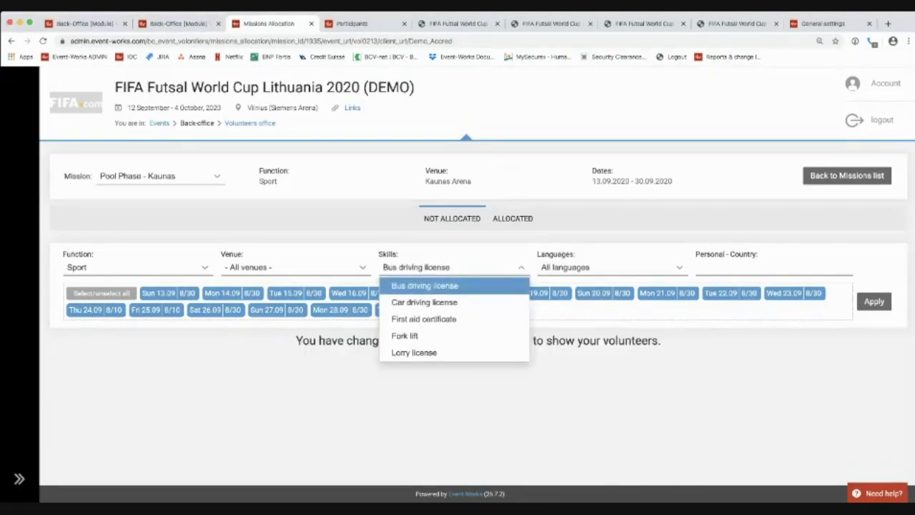
{"action": "left_click", "coordinate": [424, 301]}
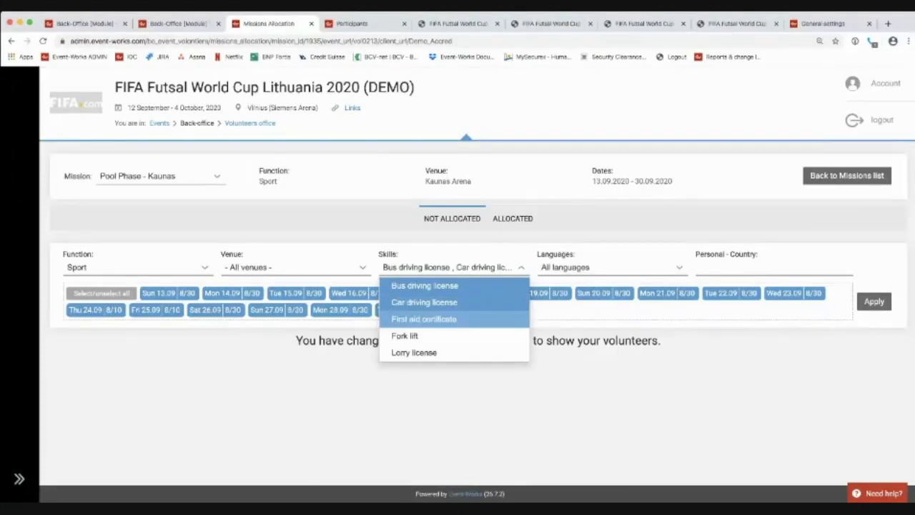
{"action": "left_click", "coordinate": [423, 319]}
{"action": "left_click", "coordinate": [405, 335]}
{"action": "left_click", "coordinate": [414, 352]}
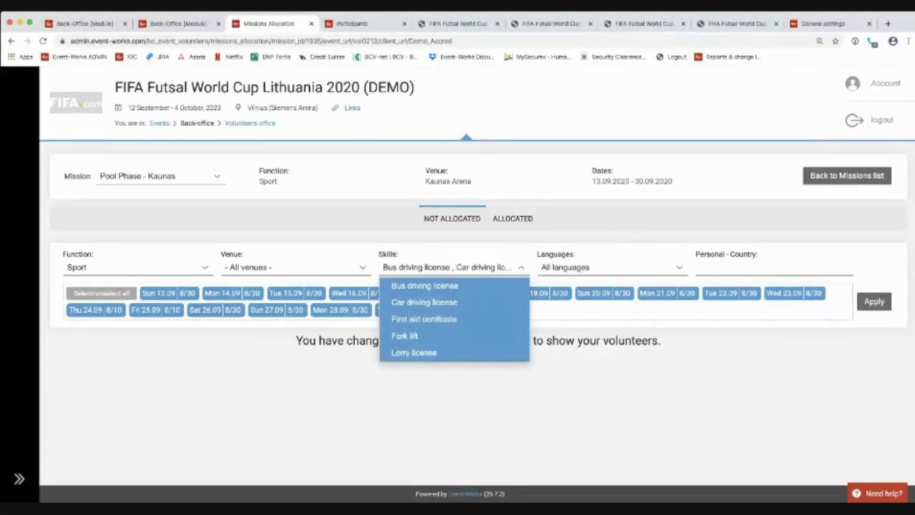
{"action": "left_click", "coordinate": [873, 301]}
Step: Remove all five skills from the skills filter and apply it to list volunteers with any skills
{"action": "left_click", "coordinate": [454, 267]}
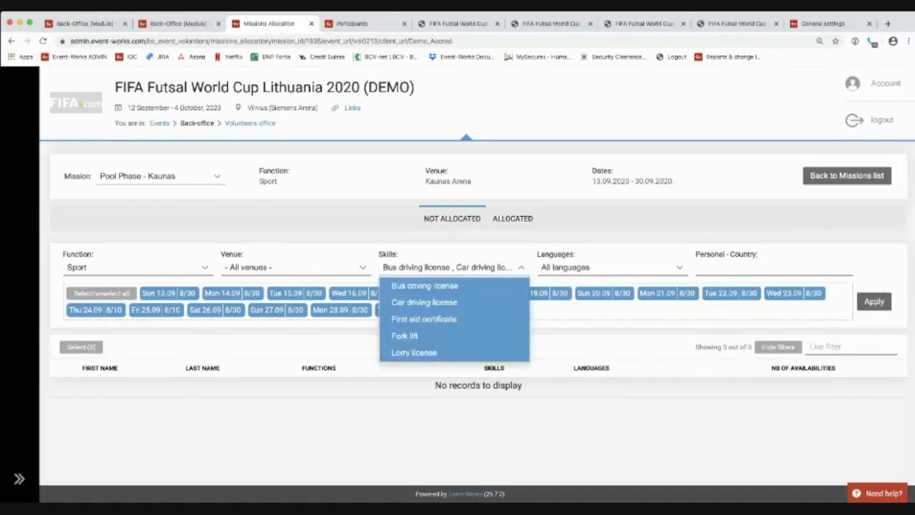
{"action": "left_click", "coordinate": [425, 285]}
{"action": "left_click", "coordinate": [424, 302]}
{"action": "left_click", "coordinate": [424, 319]}
{"action": "left_click", "coordinate": [405, 335]}
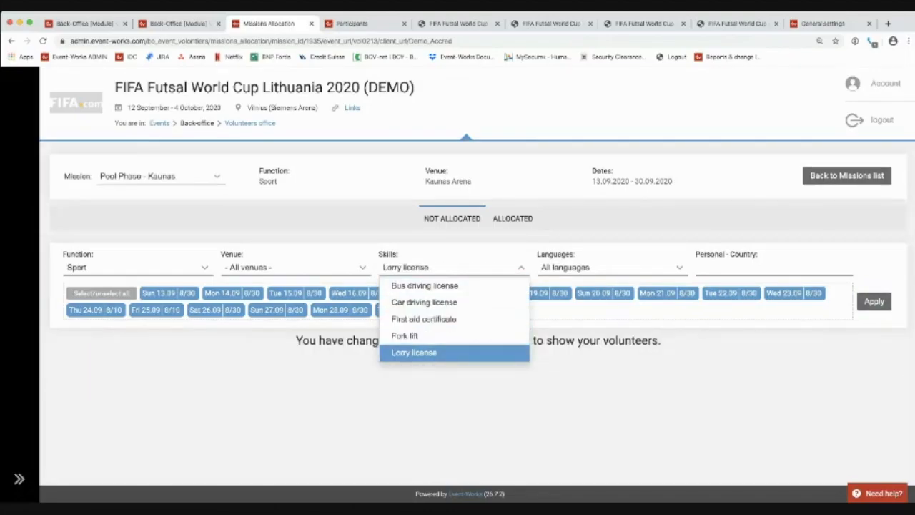
{"action": "left_click", "coordinate": [414, 352]}
{"action": "left_click", "coordinate": [873, 301]}
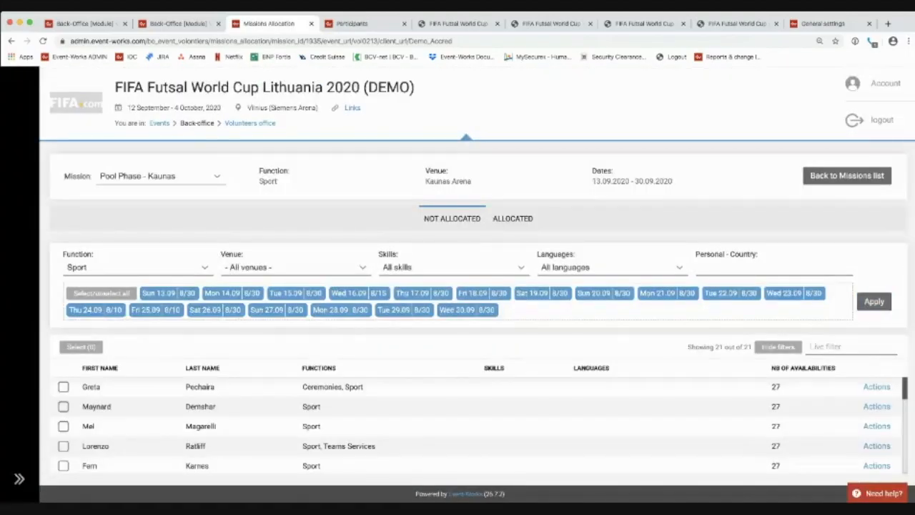
Step: Look through the list of volunteers not yet allocated to the Pool Phase - Kaunas mission
{"action": "scroll", "coordinate": [478, 425], "scroll_direction": "down", "scroll_amount": 5}
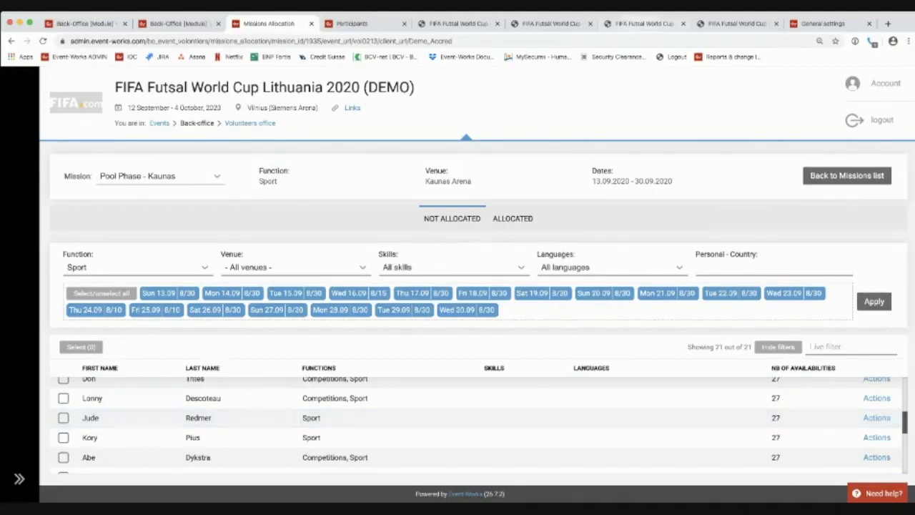
{"action": "key", "text": "ctrl+minus"}
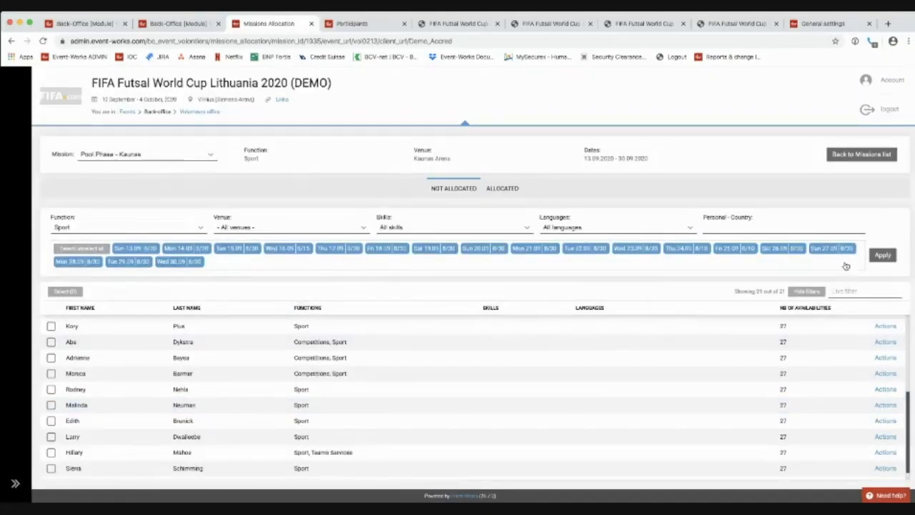
{"action": "left_click", "coordinate": [762, 330]}
{"action": "left_click", "coordinate": [761, 342]}
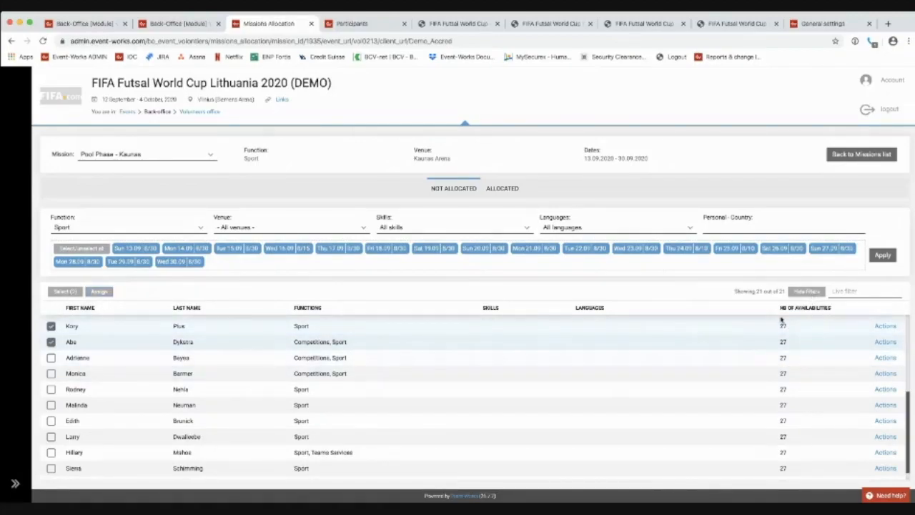
{"action": "left_click", "coordinate": [761, 331]}
{"action": "left_click", "coordinate": [762, 344]}
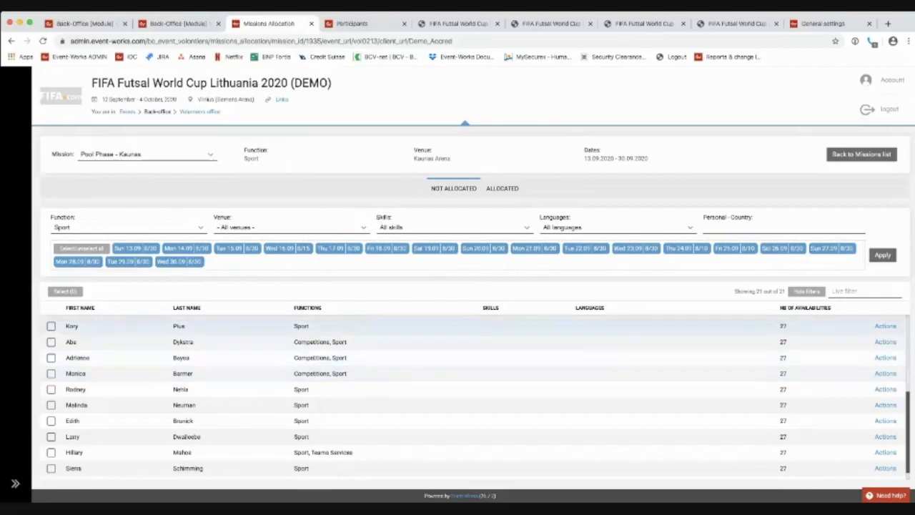
Step: Assign the fifth and seventh volunteers shown in the unallocated Sport list to the Pool Phase - Kaunas mission
{"action": "left_click", "coordinate": [753, 389]}
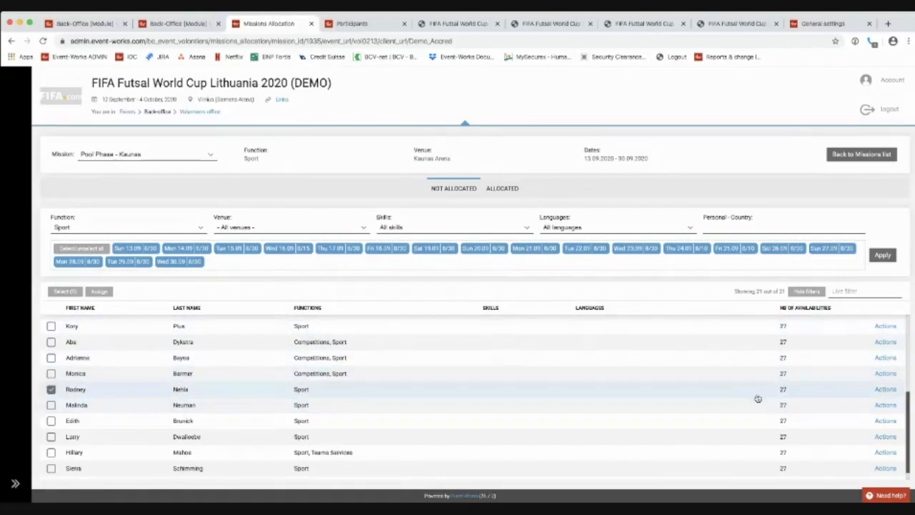
{"action": "left_click", "coordinate": [761, 420]}
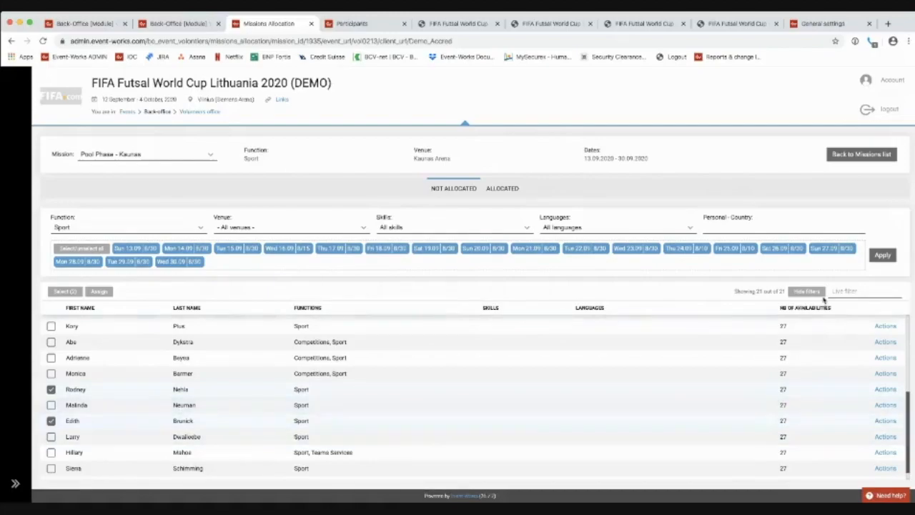
{"action": "left_click", "coordinate": [99, 292]}
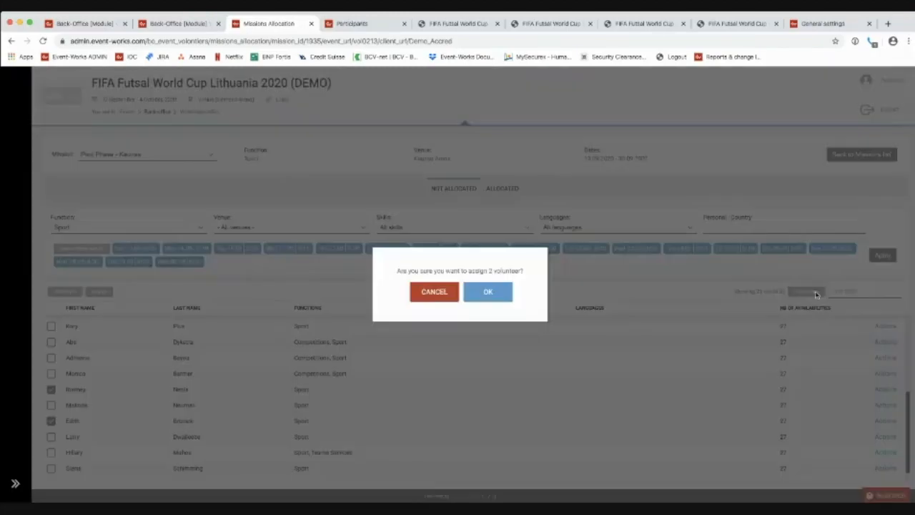
{"action": "left_click", "coordinate": [487, 291]}
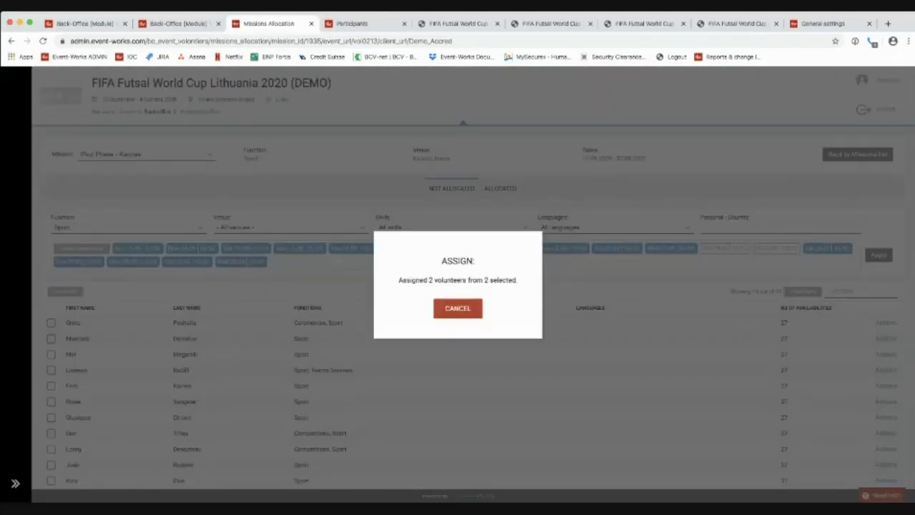
{"action": "left_click", "coordinate": [458, 308]}
Step: Select all the remaining unallocated Sport volunteers for the Pool Phase - Kaunas mission
{"action": "left_click", "coordinate": [64, 291]}
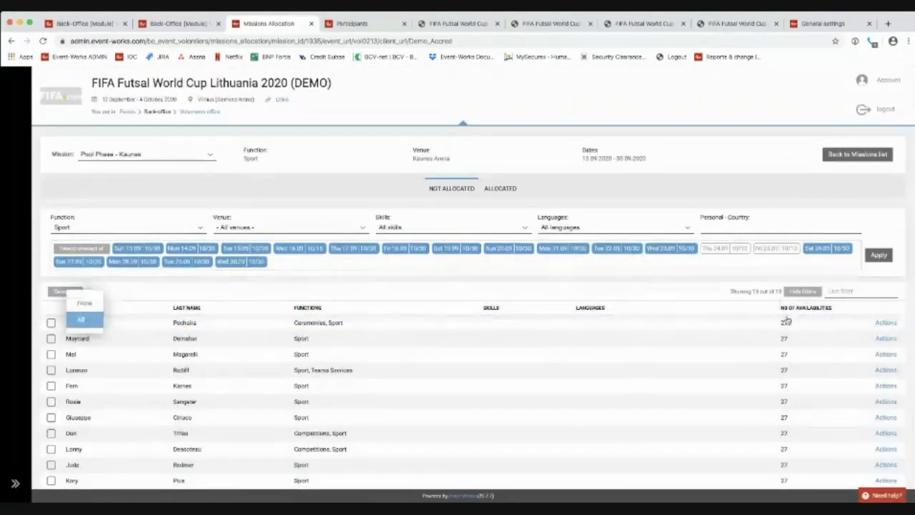
{"action": "left_click", "coordinate": [78, 319]}
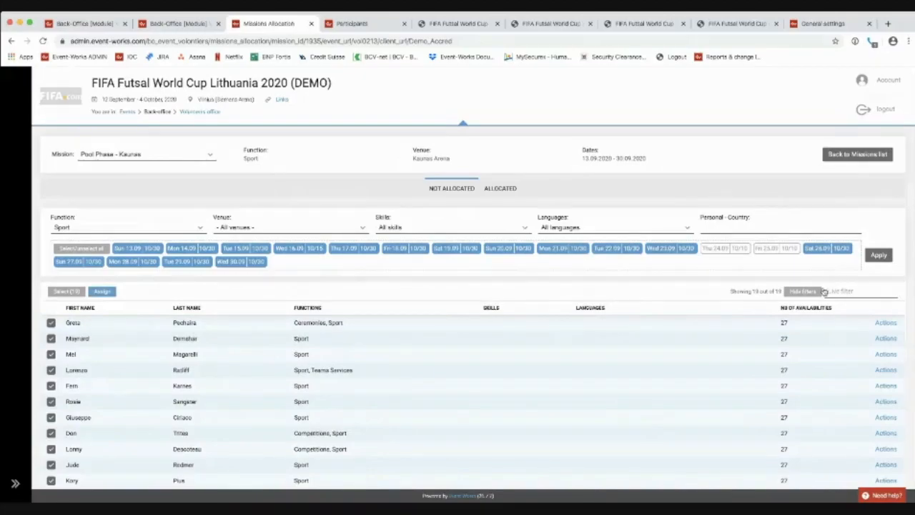
Step: Remove the sixth volunteer in the allocated list from the Pool Phase - Kaunas mission
{"action": "left_click", "coordinate": [499, 188]}
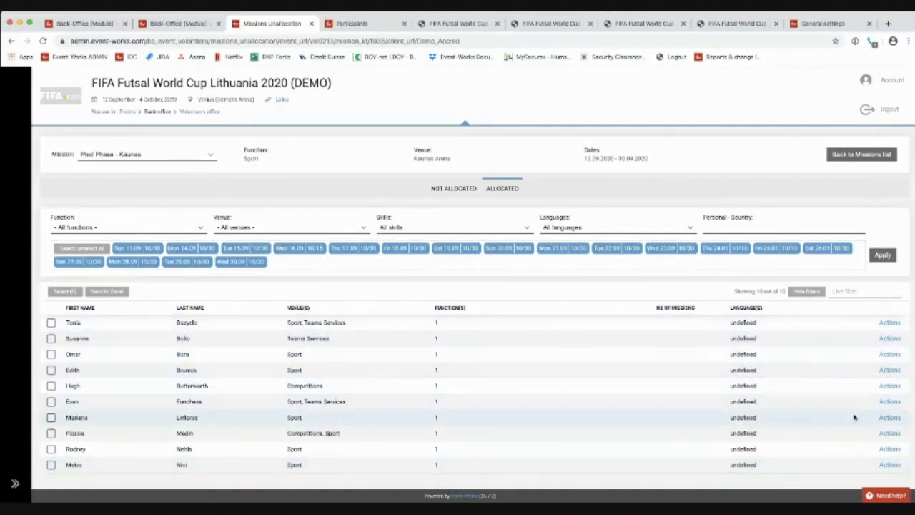
{"action": "left_click", "coordinate": [762, 405]}
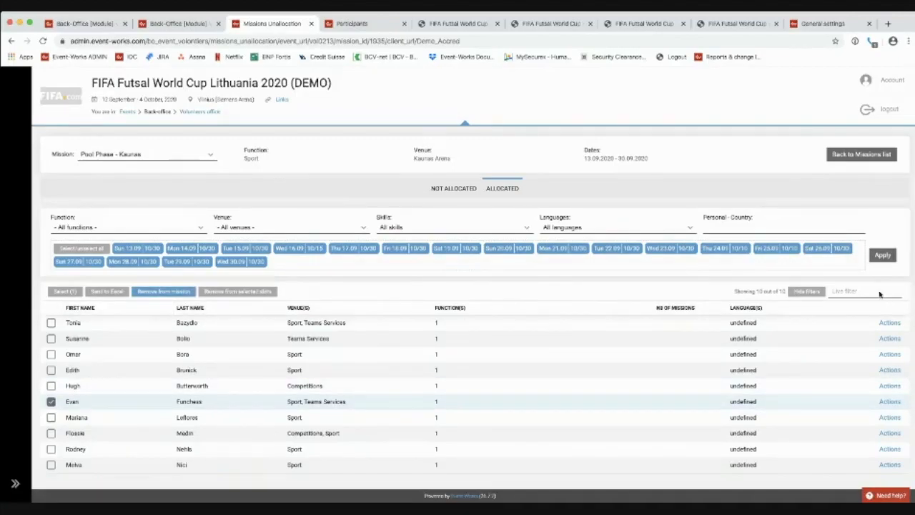
{"action": "left_click", "coordinate": [164, 291]}
{"action": "left_click", "coordinate": [488, 290]}
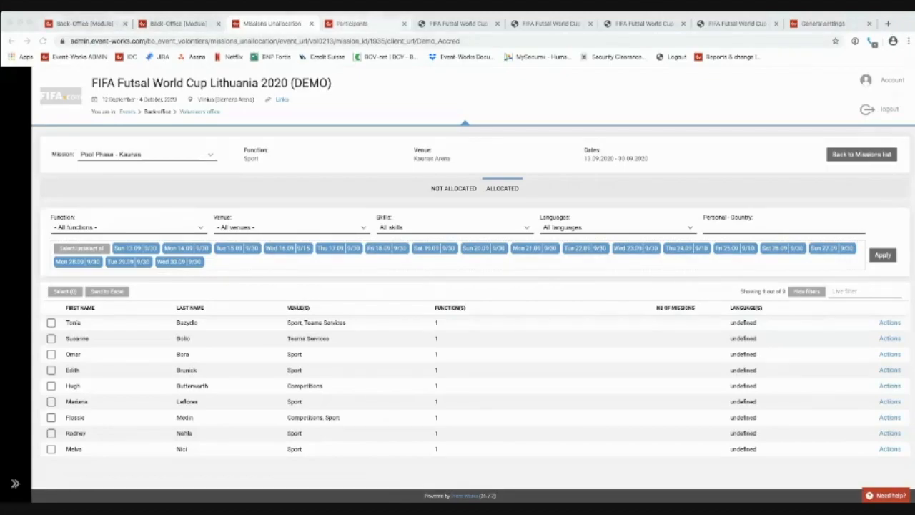
Step: Open the VOL - Ceremonies participant's volunteer details and examine the functions, skills, languages, availabilities and assigned missions
{"action": "left_click", "coordinate": [350, 24]}
{"action": "left_click", "coordinate": [885, 234]}
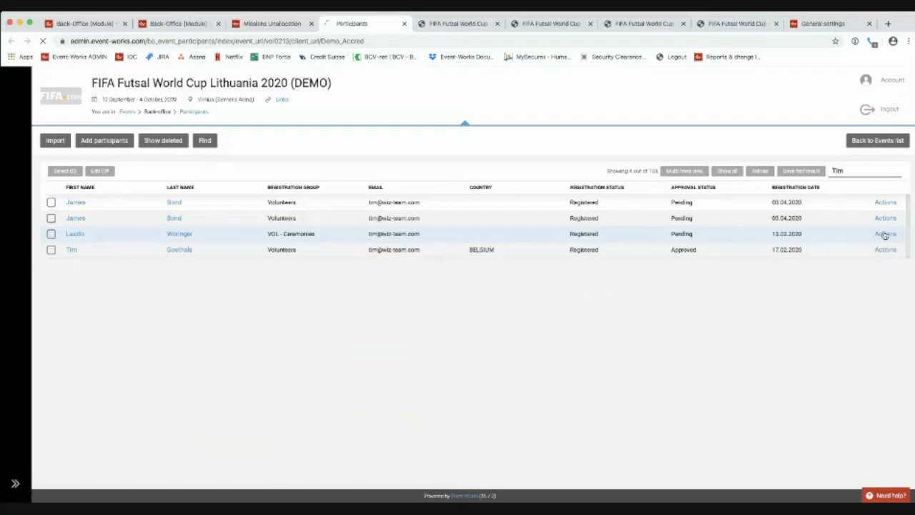
{"action": "left_click", "coordinate": [342, 256]}
{"action": "scroll", "coordinate": [341, 255], "scroll_direction": "down", "scroll_amount": 1}
{"action": "scroll", "coordinate": [457, 286], "scroll_direction": "down", "scroll_amount": 3}
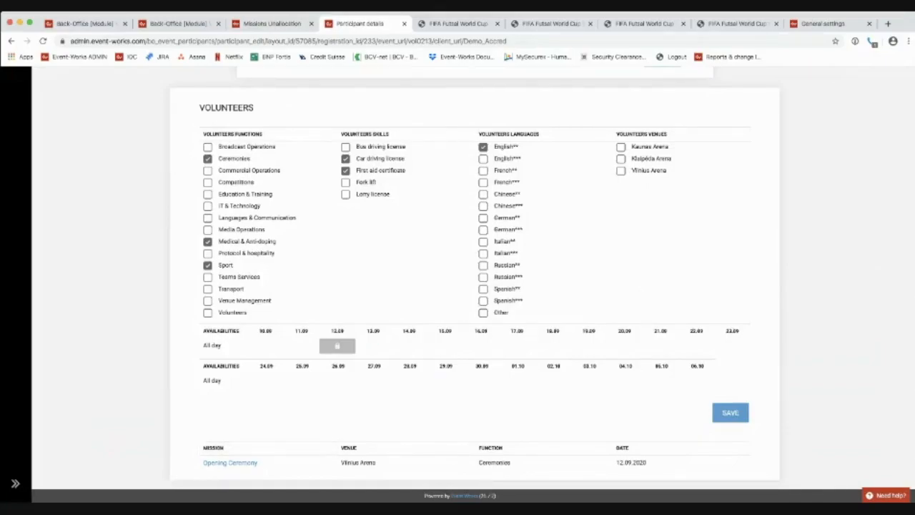
{"action": "scroll", "coordinate": [474, 278], "scroll_direction": "up", "scroll_amount": 1}
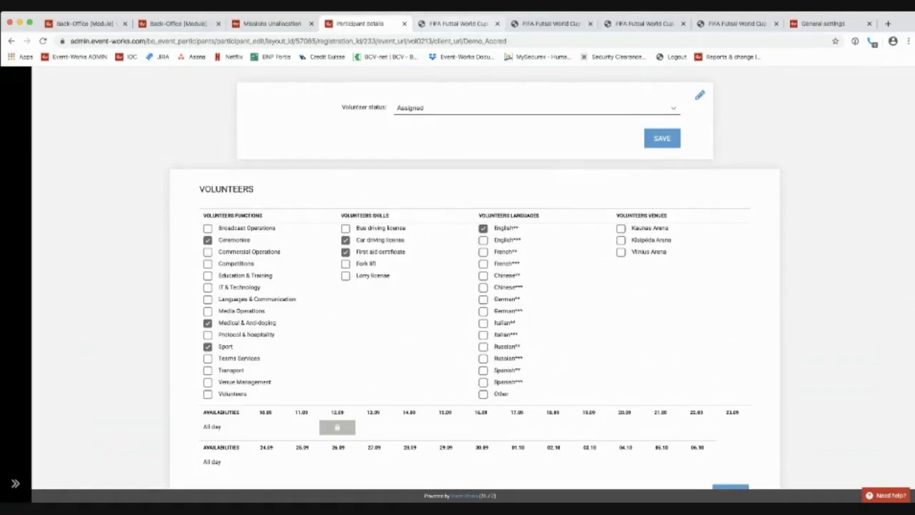
Step: Open the FIFA - Volunteer Validation email template and examine its type and the %%vol_volunteer_missions%% field in its body
{"action": "left_click", "coordinate": [458, 23]}
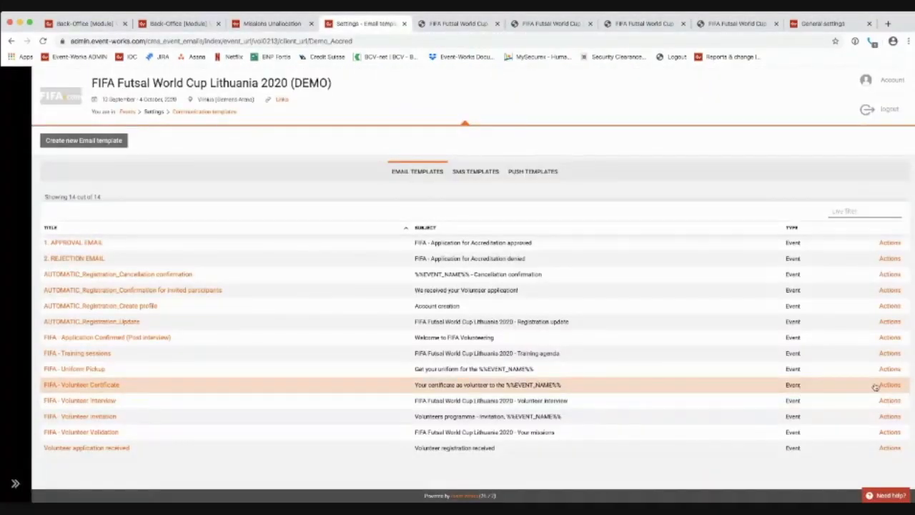
{"action": "left_click", "coordinate": [815, 432]}
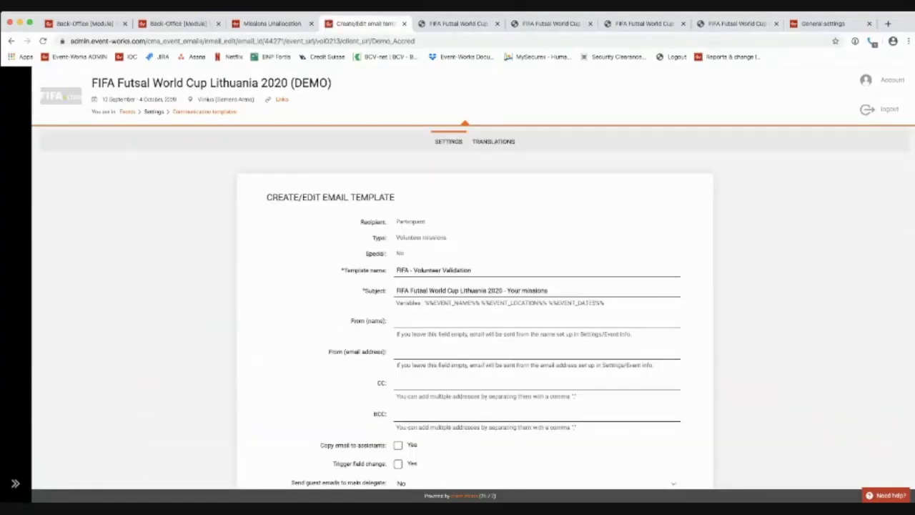
{"action": "triple_click", "coordinate": [421, 237]}
{"action": "scroll", "coordinate": [475, 286], "scroll_direction": "down", "scroll_amount": 6}
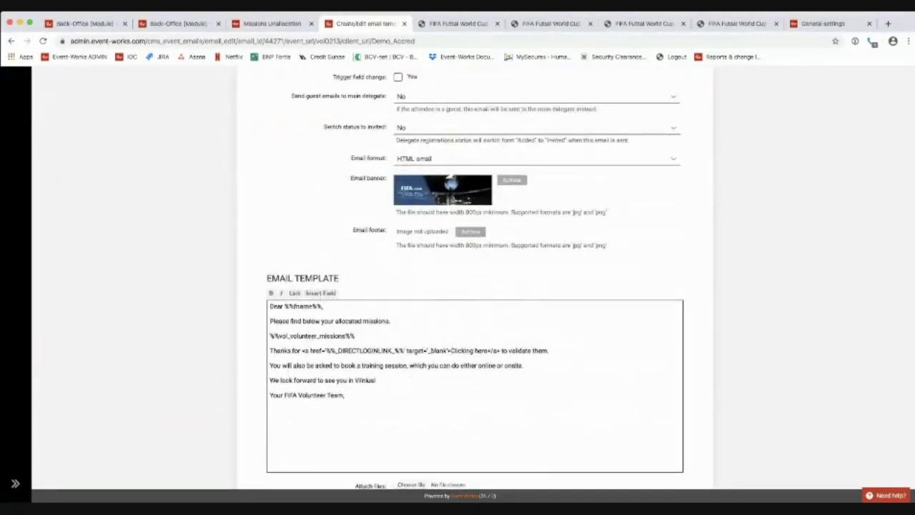
{"action": "left_click_drag", "start_coordinate": [354, 336], "coordinate": [269, 336]}
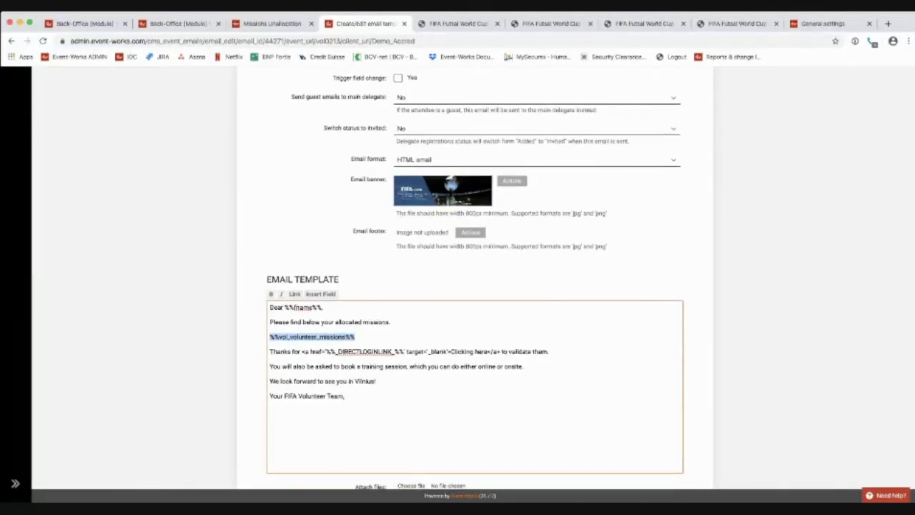
Step: Examine the assigned mission and its confirmation on the volunteer's Availabilities page in the registration portal
{"action": "left_click", "coordinate": [736, 24]}
{"action": "left_click", "coordinate": [458, 23]}
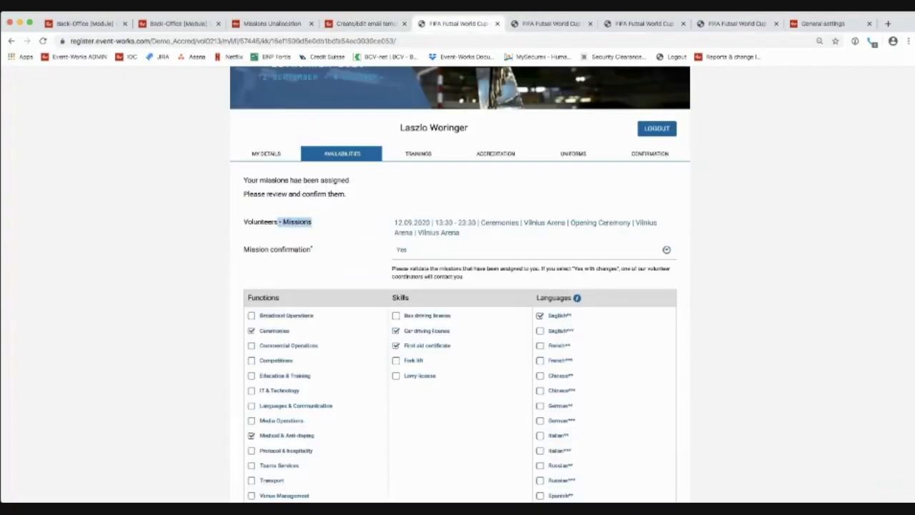
{"action": "left_click_drag", "start_coordinate": [393, 223], "coordinate": [462, 233]}
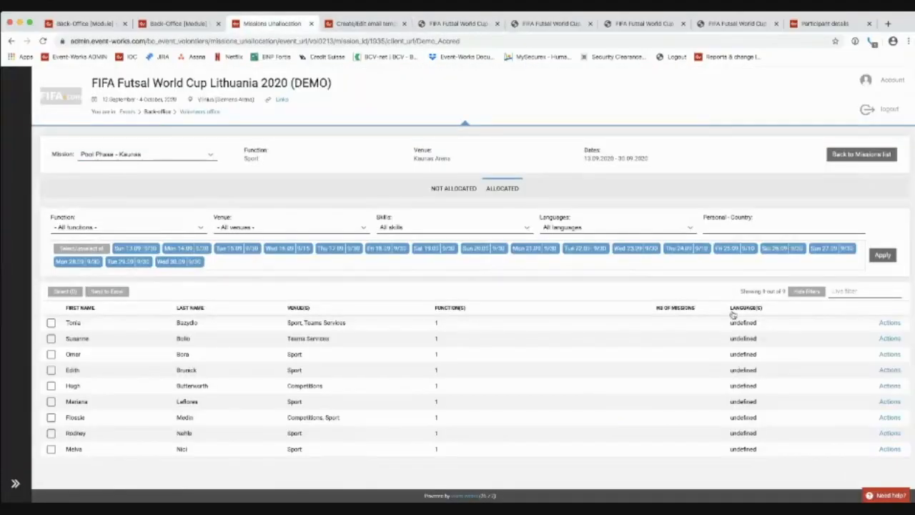
Step: Open the certificate documents of the participant in the VOL - Ceremonies registration group in the back-office
{"action": "left_click", "coordinate": [45, 300]}
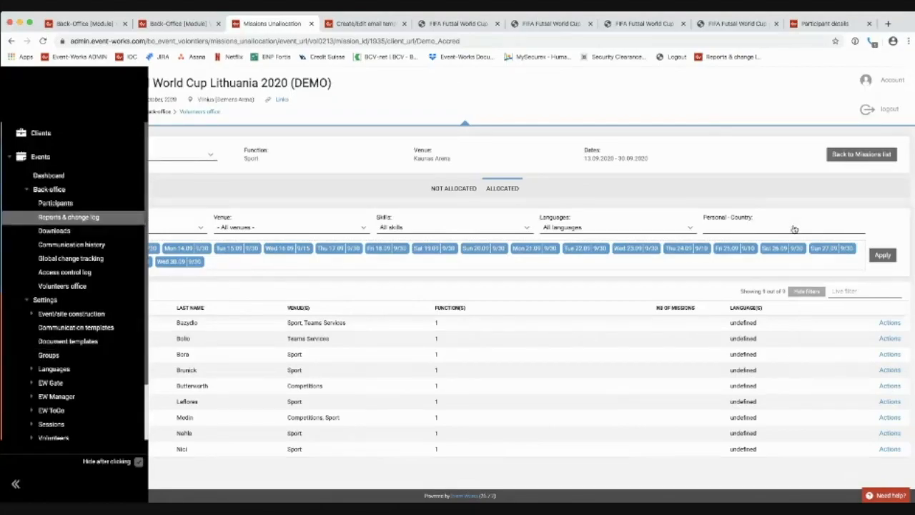
{"action": "left_click", "coordinate": [56, 204]}
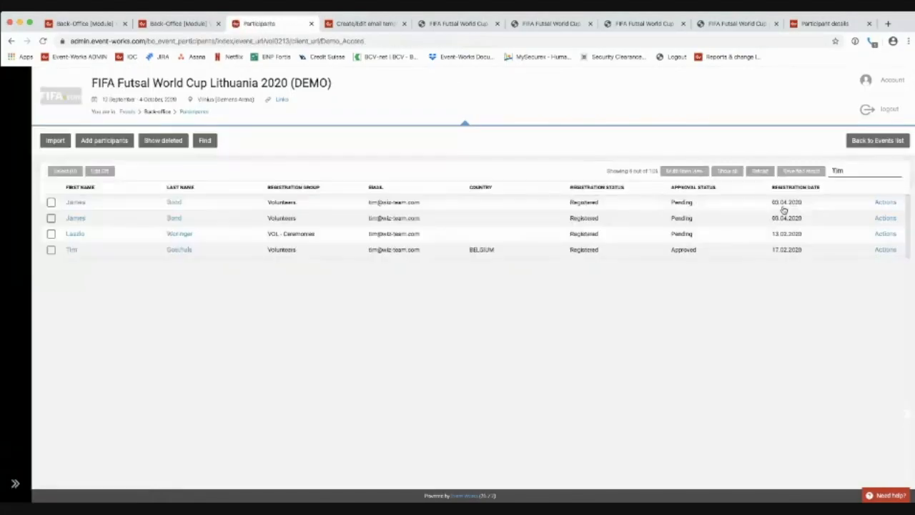
{"action": "left_click", "coordinate": [75, 233]}
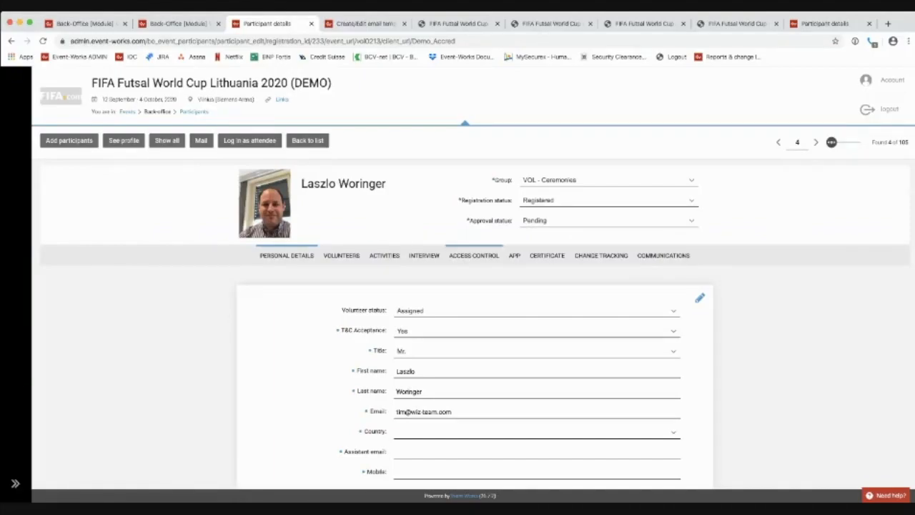
{"action": "left_click", "coordinate": [547, 255]}
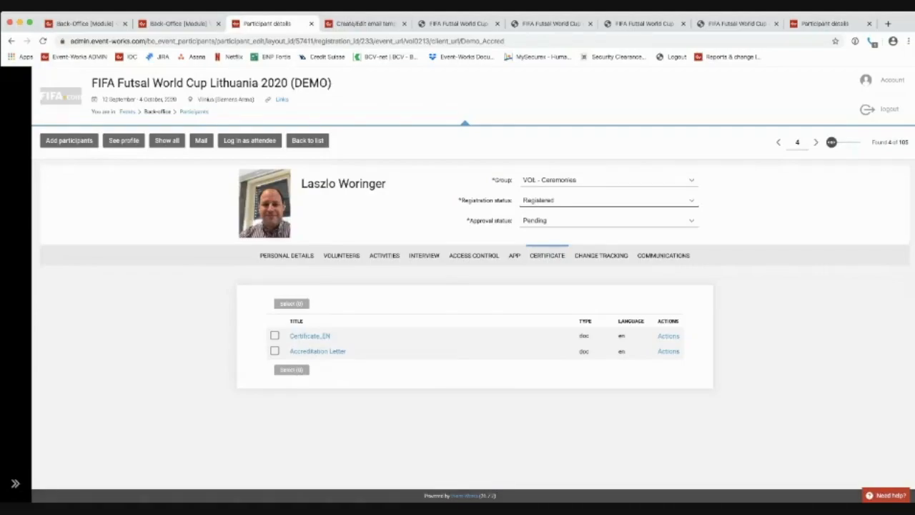
Step: Generate the participant's Certificate_EN document as a PDF, open it and check the name on the certificate
{"action": "left_click", "coordinate": [668, 335]}
{"action": "left_click", "coordinate": [686, 359]}
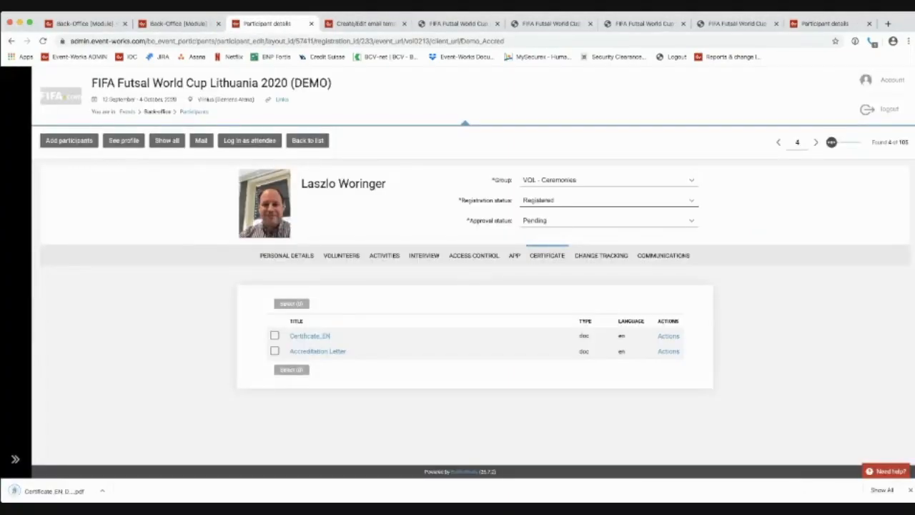
{"action": "left_click", "coordinate": [55, 491]}
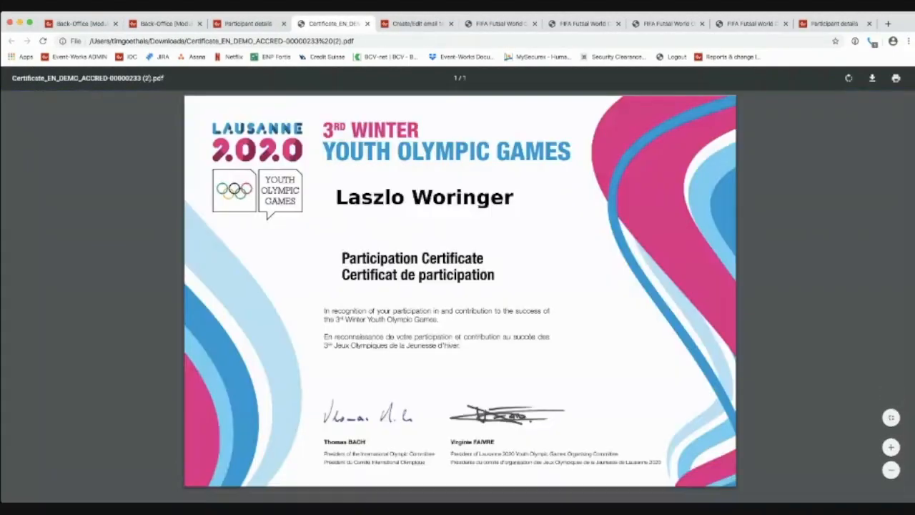
{"action": "left_click_drag", "start_coordinate": [337, 198], "coordinate": [513, 197]}
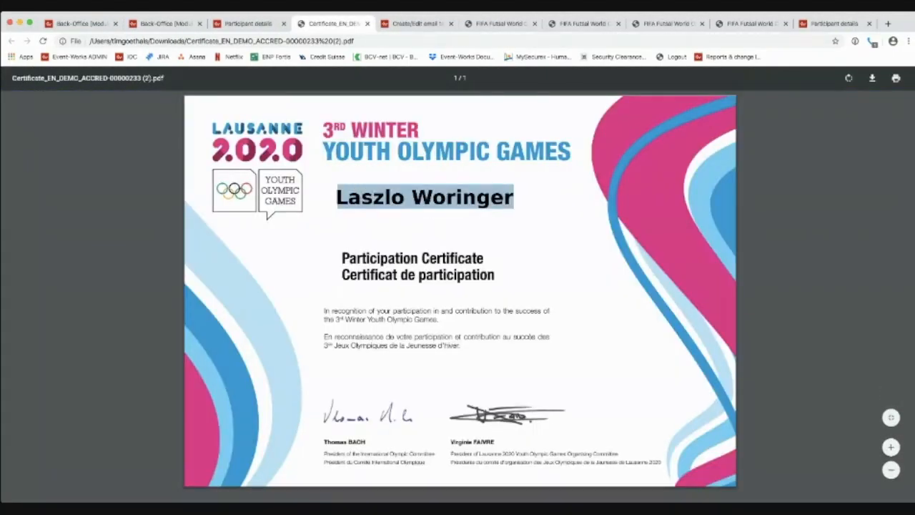
{"action": "left_click", "coordinate": [513, 199]}
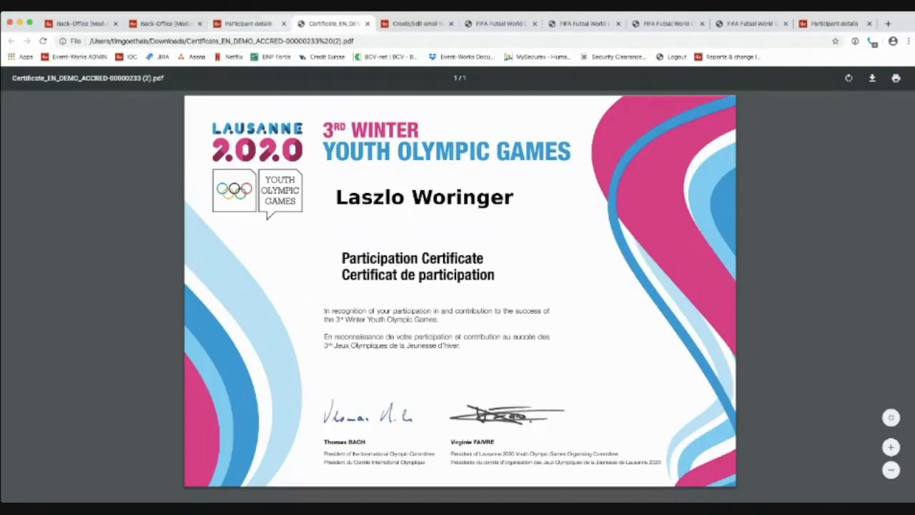
Step: Examine the participant's personal, passport and uniform details, and return to the generated participation certificate
{"action": "left_click", "coordinate": [250, 23]}
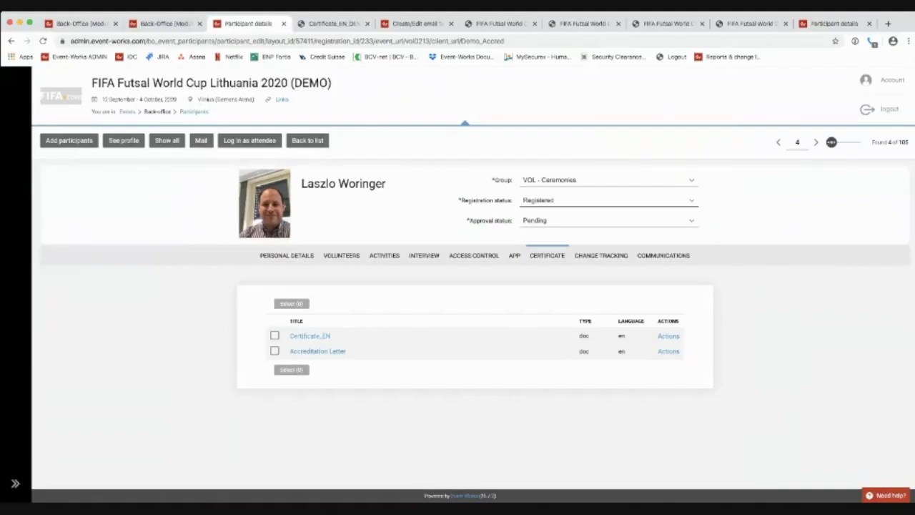
{"action": "left_click", "coordinate": [287, 255]}
{"action": "scroll", "coordinate": [457, 286], "scroll_direction": "down", "scroll_amount": 8}
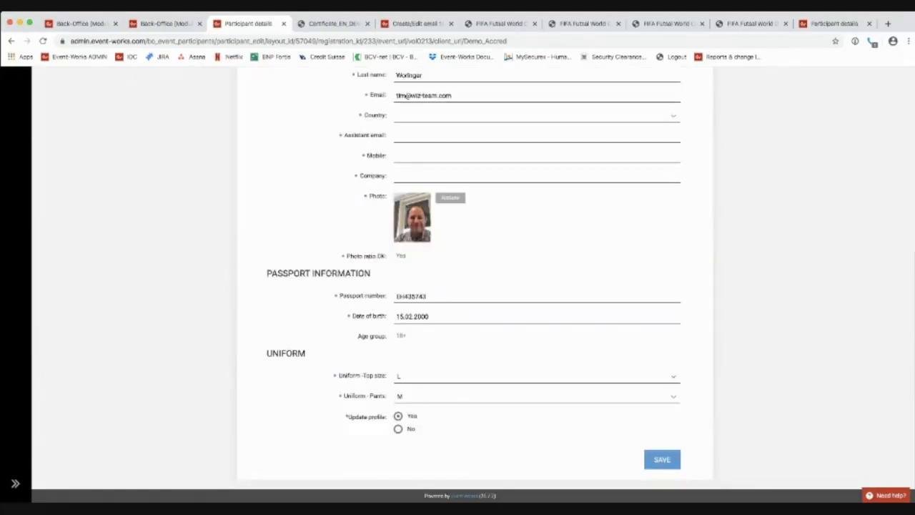
{"action": "scroll", "coordinate": [473, 278], "scroll_direction": "up", "scroll_amount": 5}
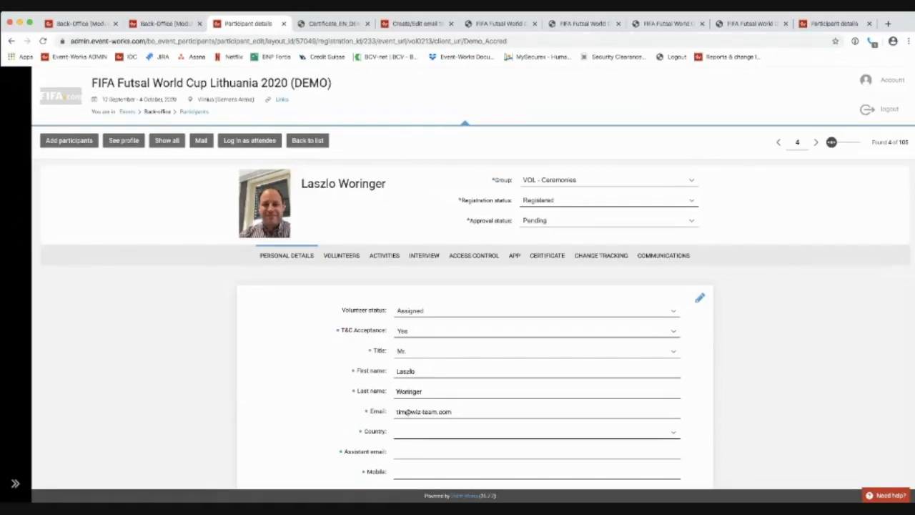
{"action": "left_click", "coordinate": [333, 24]}
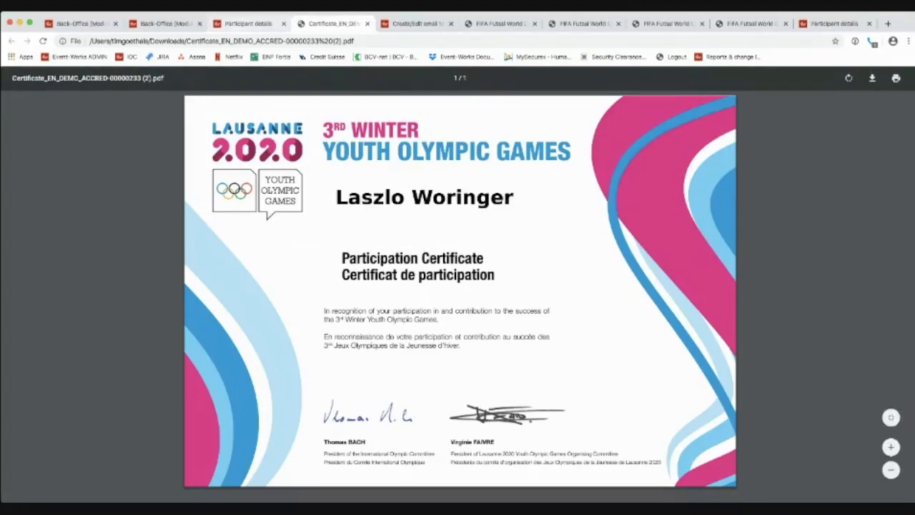
Step: Start an individual email to the participant using the FIFA - Volunteer Certificate template
{"action": "left_click", "coordinate": [248, 24]}
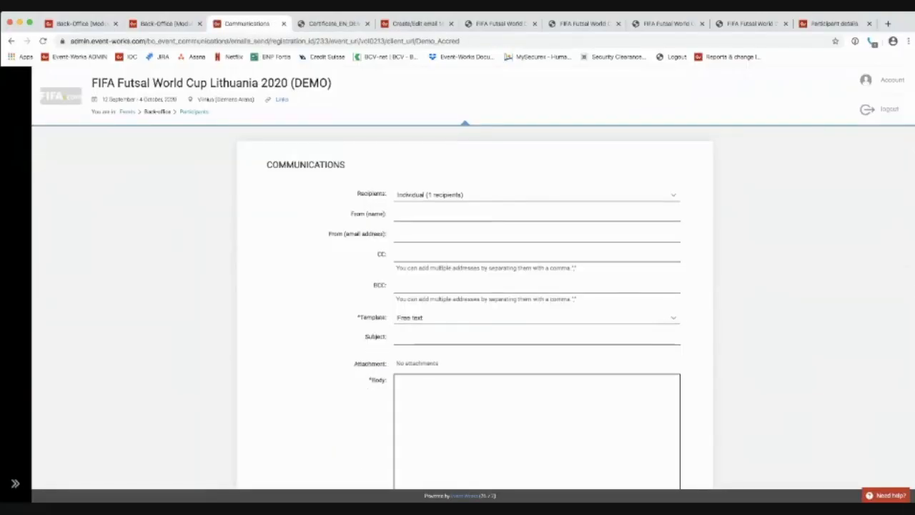
{"action": "left_click", "coordinate": [536, 317]}
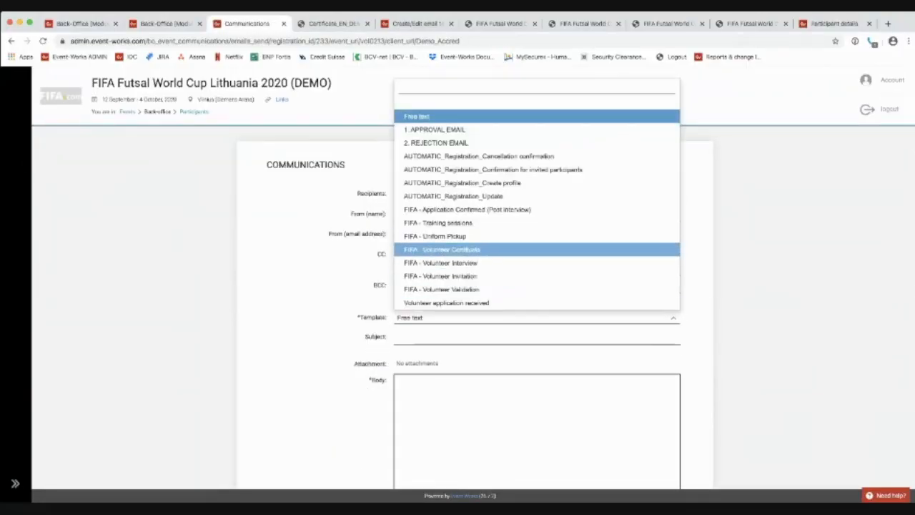
{"action": "left_click", "coordinate": [442, 250]}
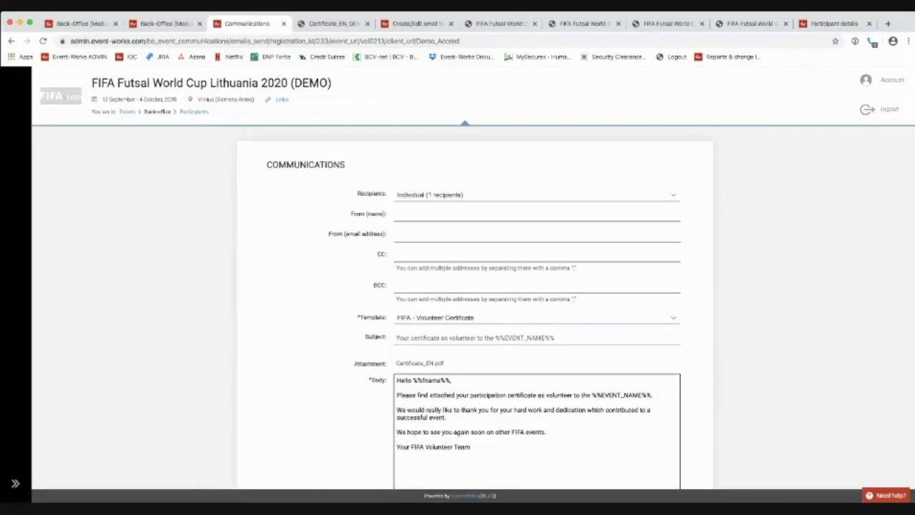
Step: Send the volunteer certificate email and open the recipient's communications history
{"action": "scroll", "coordinate": [536, 357], "scroll_direction": "down", "scroll_amount": 3}
{"action": "left_click", "coordinate": [661, 459]}
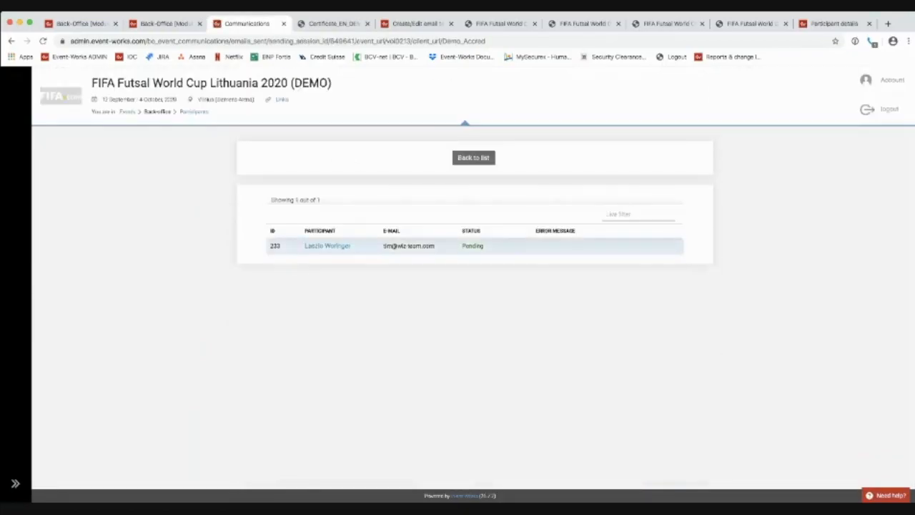
{"action": "left_click", "coordinate": [327, 245]}
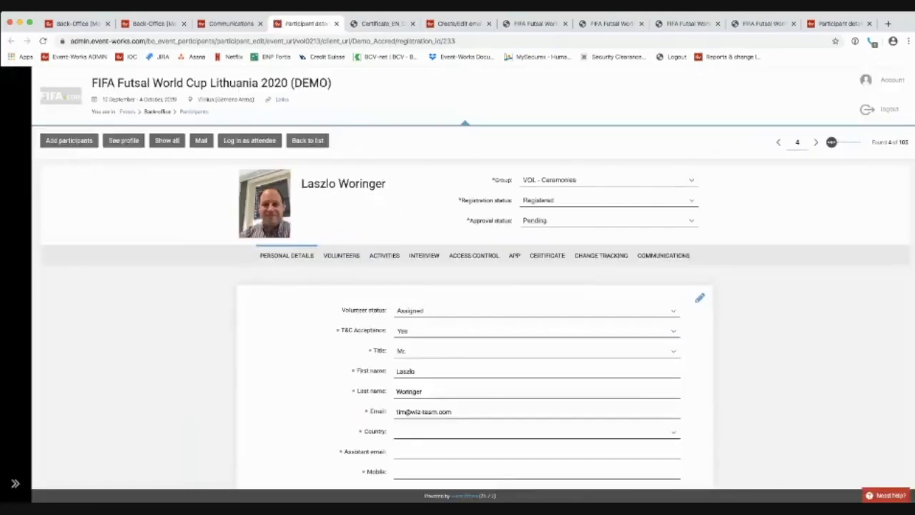
{"action": "left_click", "coordinate": [663, 255]}
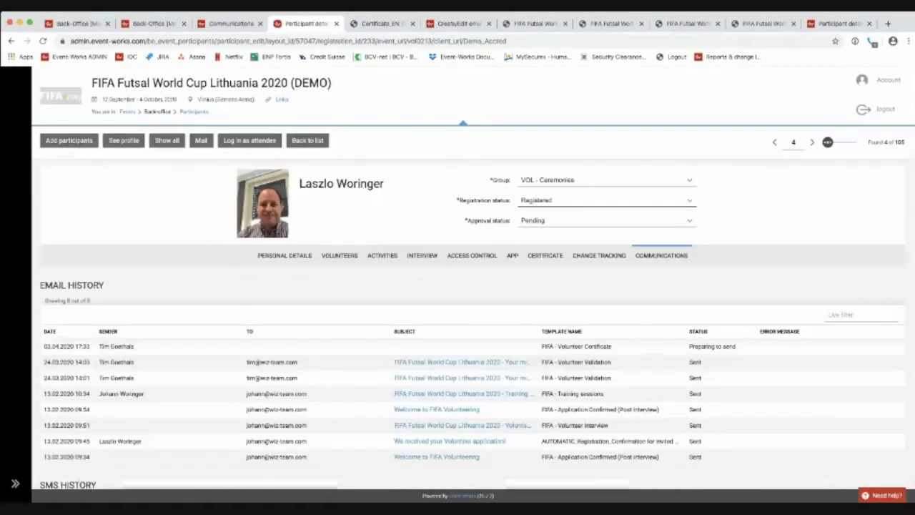
Step: Preview the sent FIFA - Volunteer Certificate email and open its attached Certificate_EN.pdf
{"action": "left_click", "coordinate": [460, 346]}
{"action": "scroll", "coordinate": [474, 350], "scroll_direction": "down", "scroll_amount": 2}
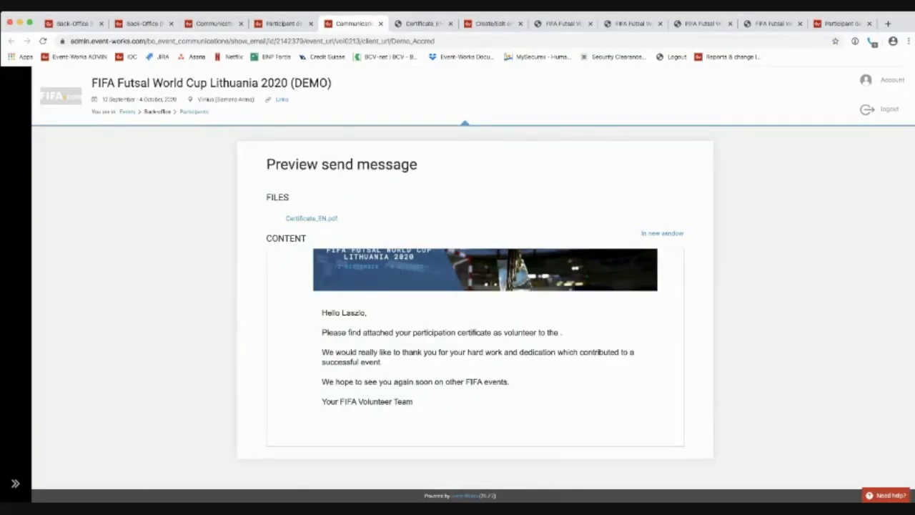
{"action": "scroll", "coordinate": [475, 350], "scroll_direction": "up", "scroll_amount": 2}
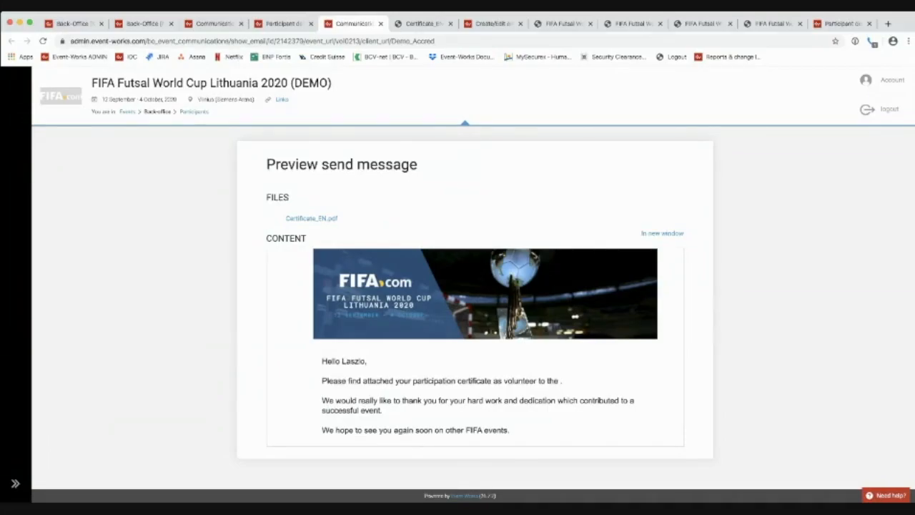
{"action": "left_click", "coordinate": [312, 219]}
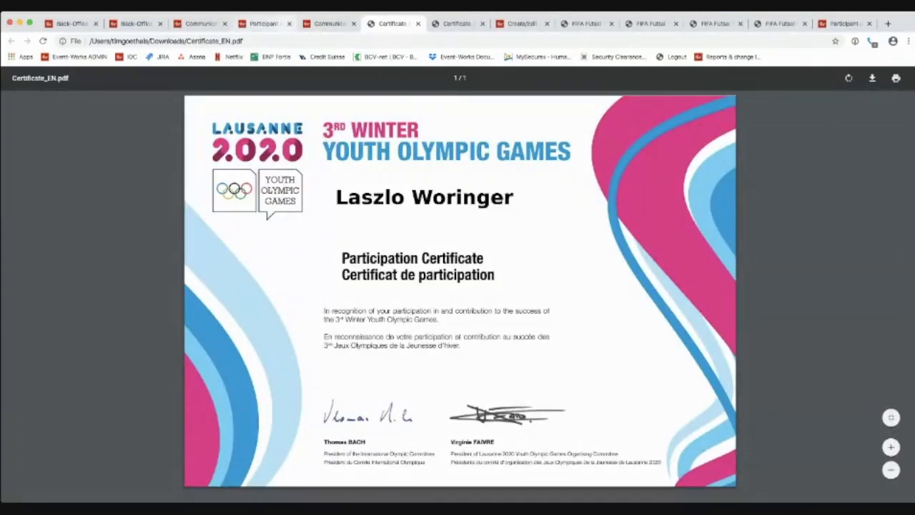
Step: Return to the participant's email history, and check the uniform distribution status and access codes in the access control details
{"action": "left_click", "coordinate": [265, 24]}
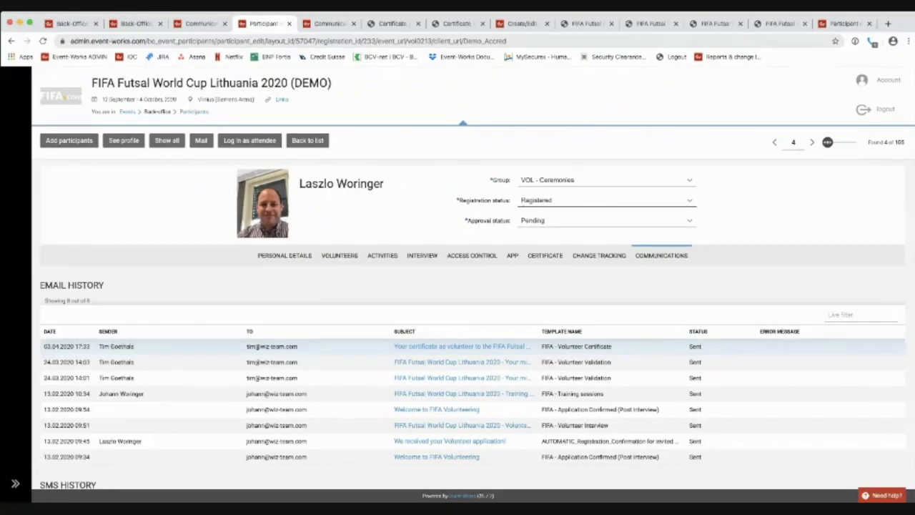
{"action": "scroll", "coordinate": [471, 278], "scroll_direction": "down", "scroll_amount": 3}
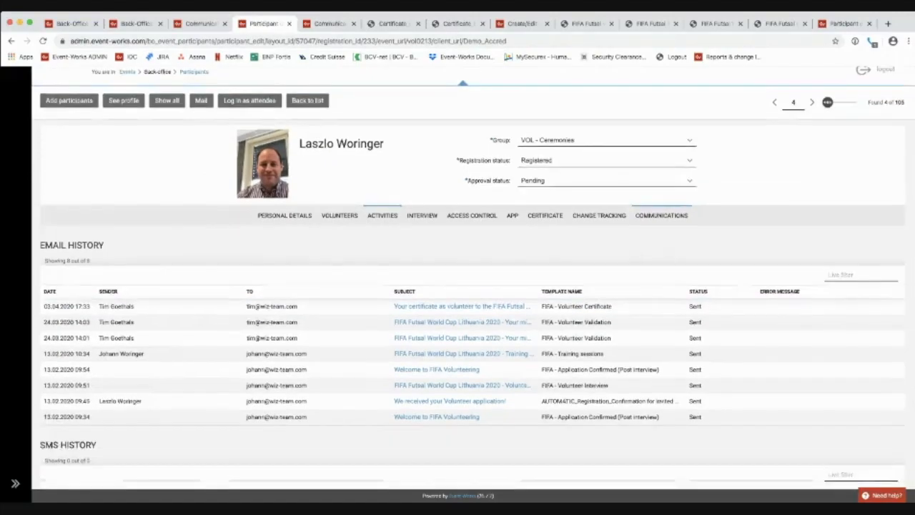
{"action": "scroll", "coordinate": [472, 279], "scroll_direction": "up", "scroll_amount": 1}
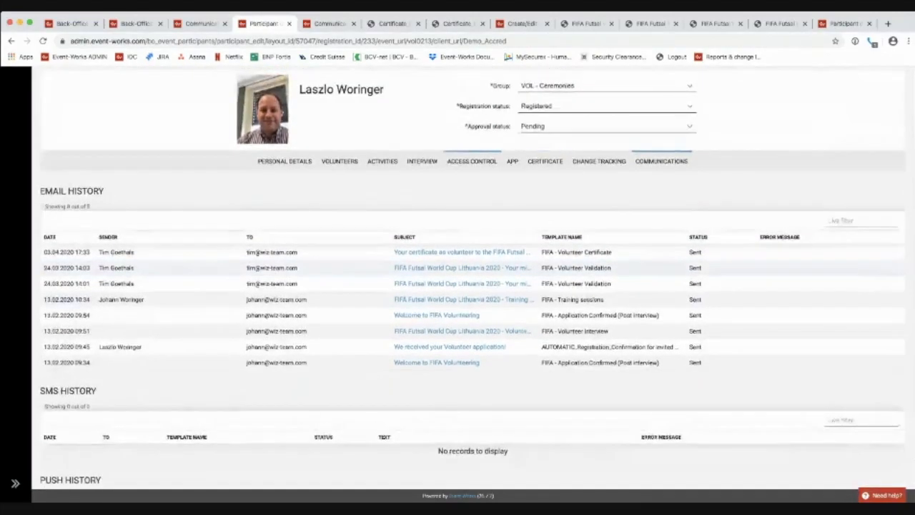
{"action": "left_click", "coordinate": [472, 165]}
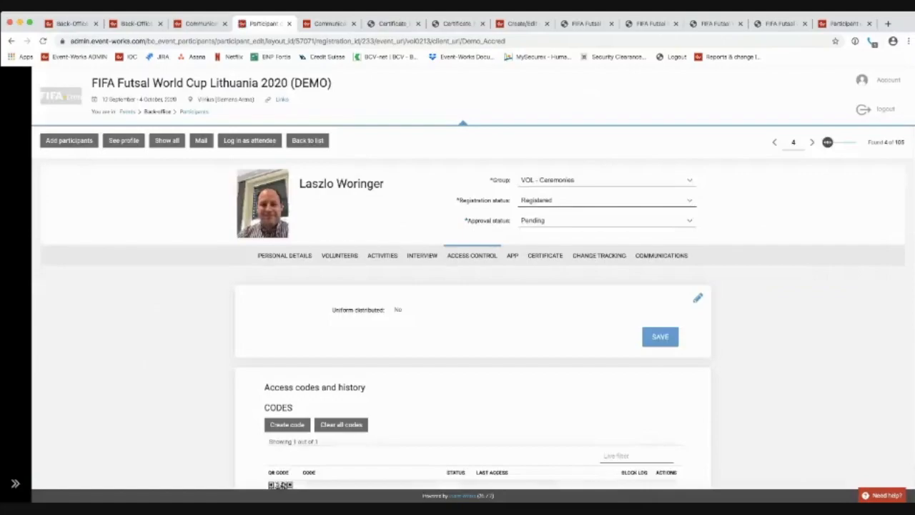
{"action": "scroll", "coordinate": [472, 279], "scroll_direction": "down", "scroll_amount": 1}
{"action": "scroll", "coordinate": [472, 279], "scroll_direction": "down", "scroll_amount": 3}
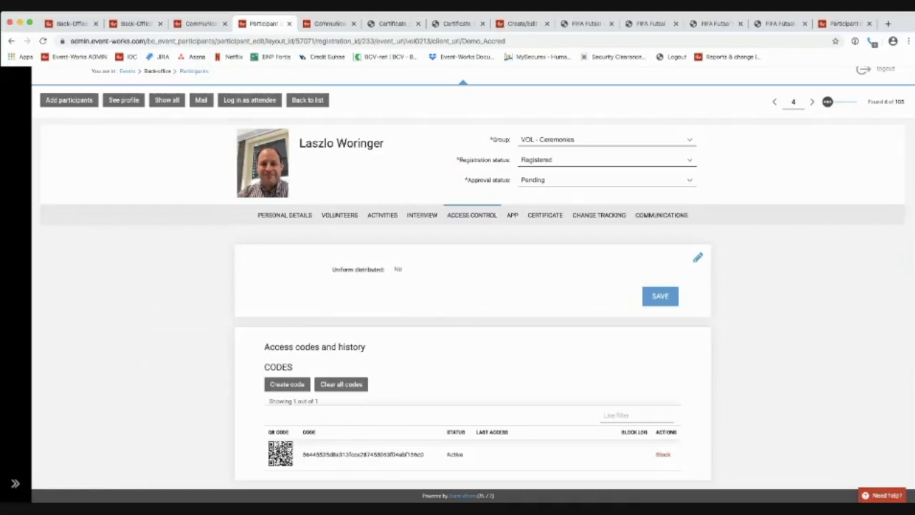
{"action": "left_click_drag", "start_coordinate": [336, 269], "coordinate": [402, 270]}
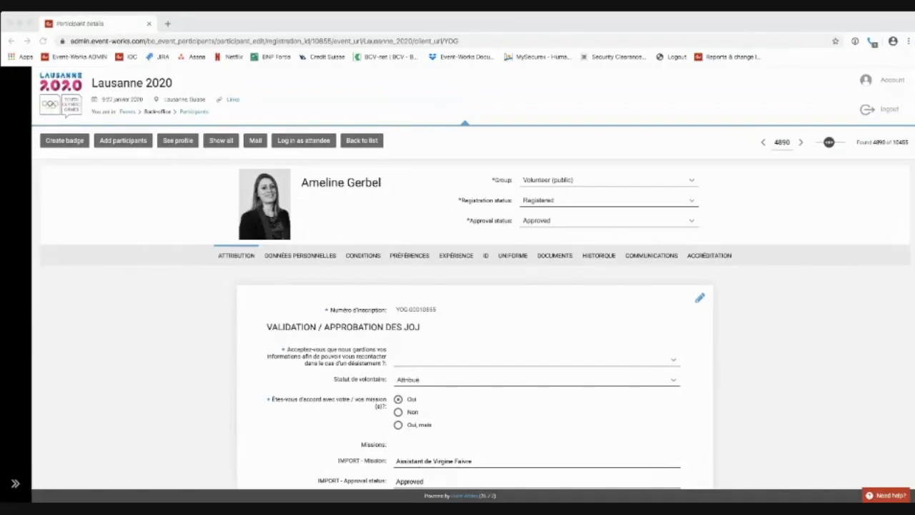
Step: Examine the Lausanne 2020 volunteer's attribution details, including volunteer status, mission agreement, imported mission and parental consent fields
{"action": "scroll", "coordinate": [474, 286], "scroll_direction": "down", "scroll_amount": 1}
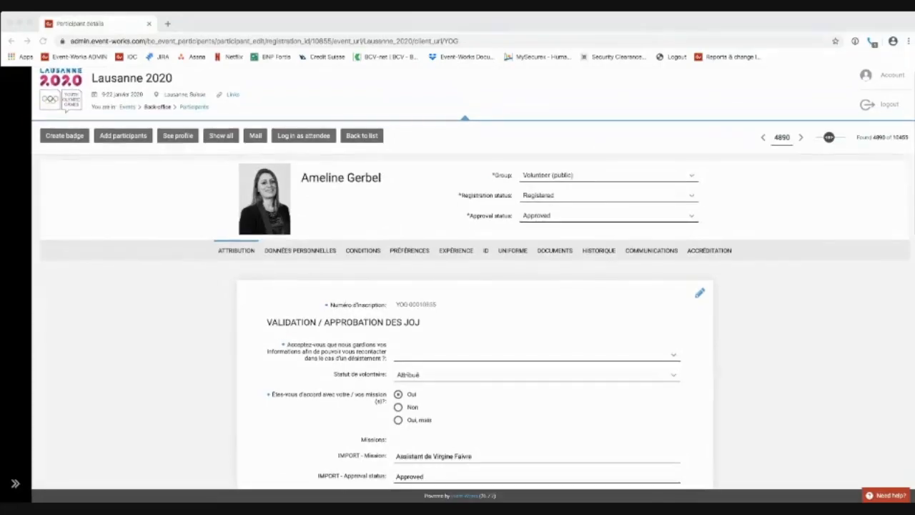
{"action": "scroll", "coordinate": [474, 285], "scroll_direction": "down", "scroll_amount": 1}
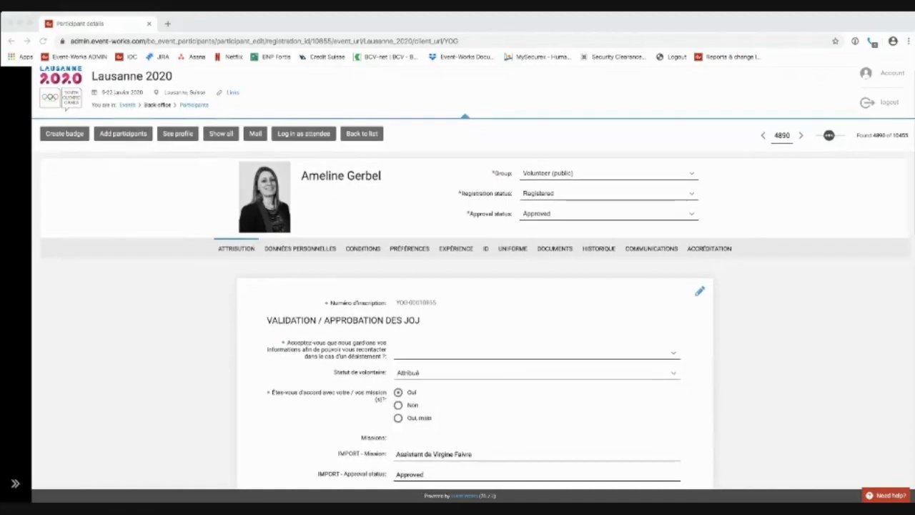
{"action": "scroll", "coordinate": [474, 286], "scroll_direction": "down", "scroll_amount": 5}
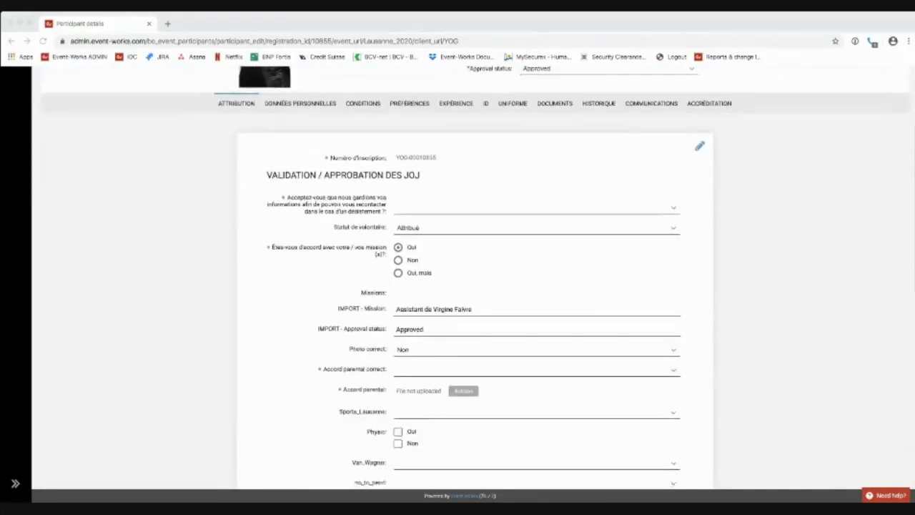
{"action": "scroll", "coordinate": [475, 286], "scroll_direction": "up", "scroll_amount": 2}
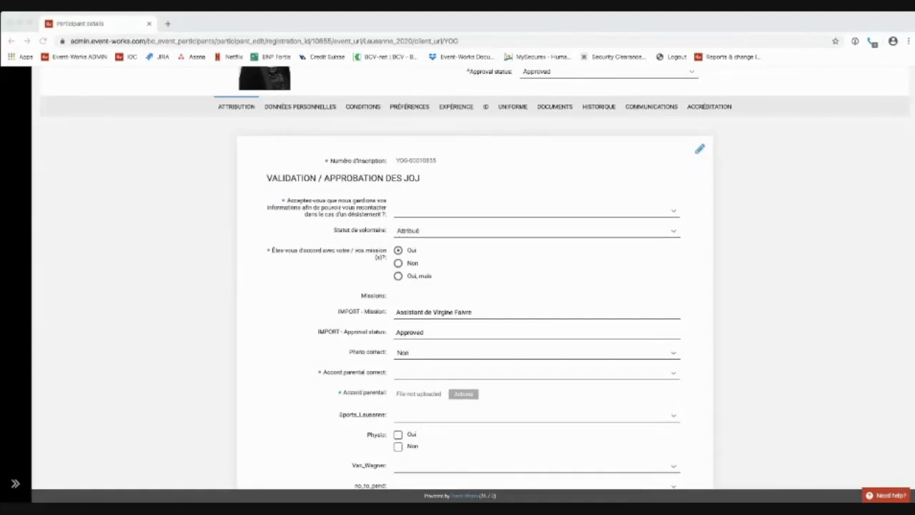
{"action": "scroll", "coordinate": [474, 278], "scroll_direction": "down", "scroll_amount": 2}
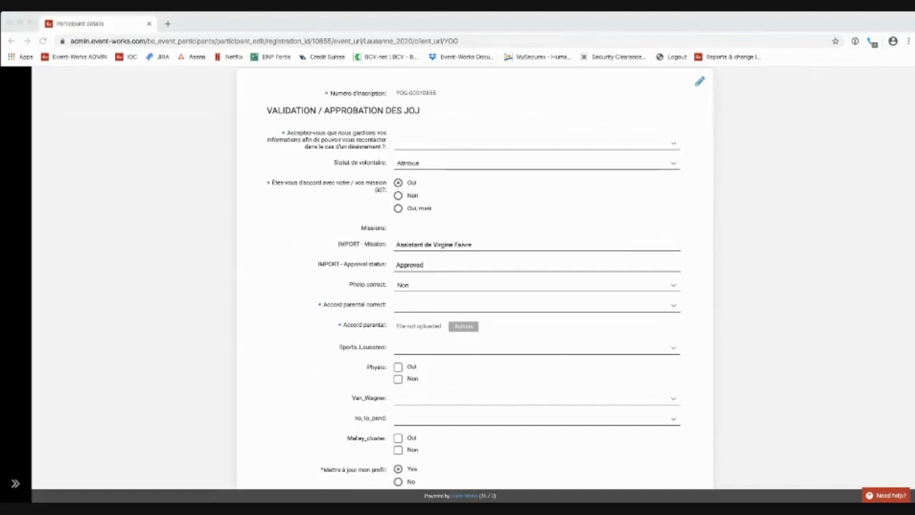
{"action": "scroll", "coordinate": [474, 279], "scroll_direction": "down", "scroll_amount": 2}
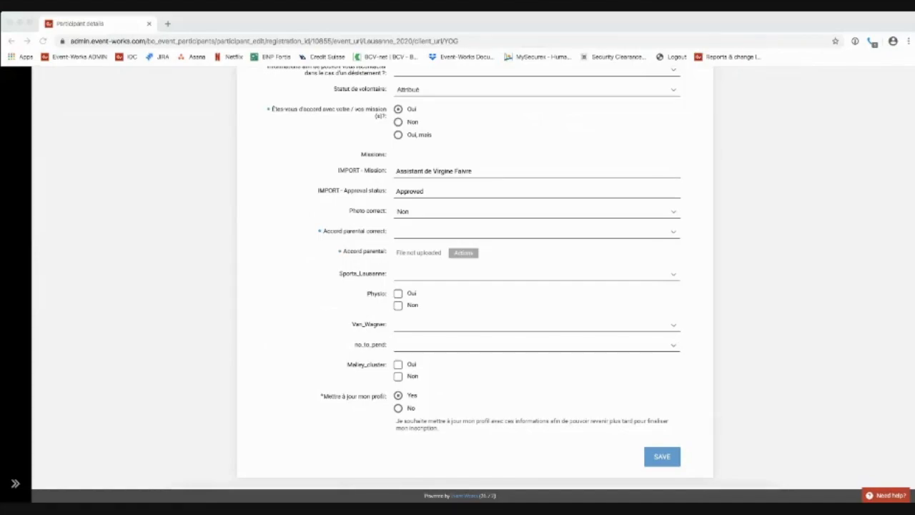
{"action": "scroll", "coordinate": [474, 279], "scroll_direction": "up", "scroll_amount": 6}
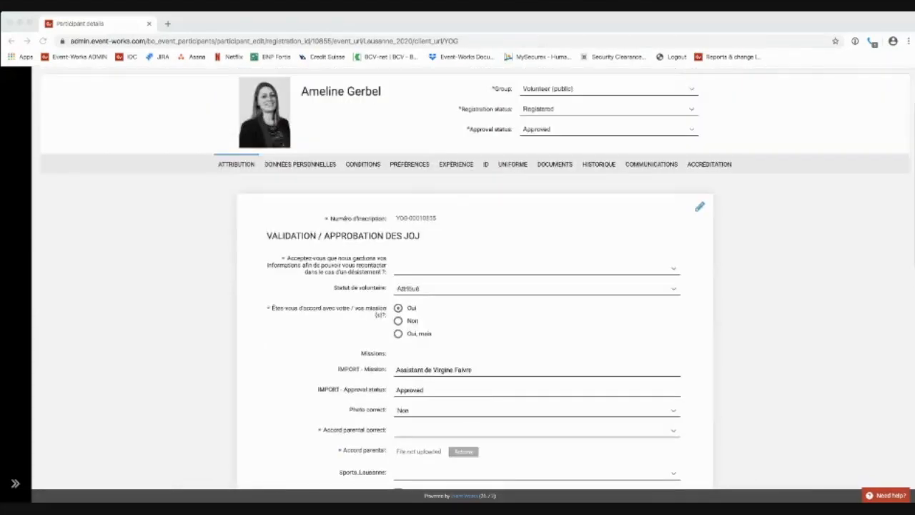
Step: Examine the Lausanne 2020 volunteer's personal data, including the age range, contact, address and emergency contact fields
{"action": "left_click", "coordinate": [300, 179]}
{"action": "left_click", "coordinate": [300, 178]}
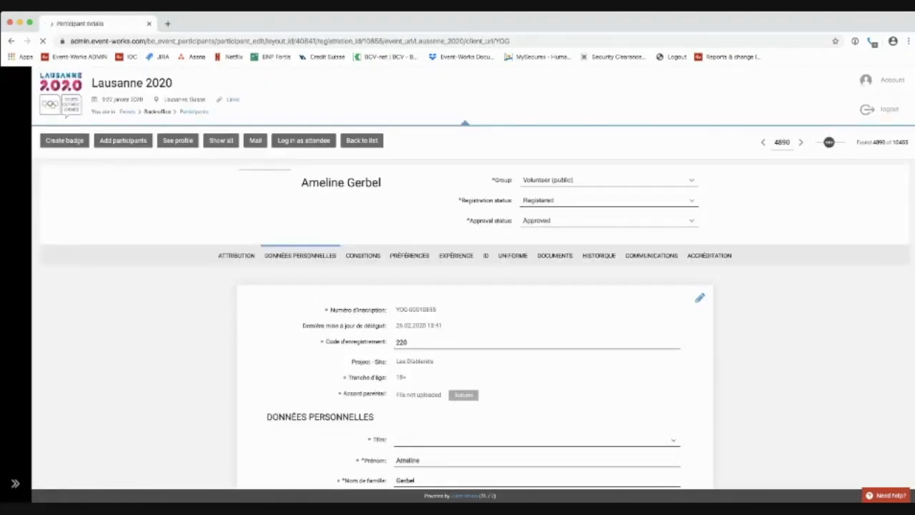
{"action": "scroll", "coordinate": [475, 279], "scroll_direction": "down", "scroll_amount": 1}
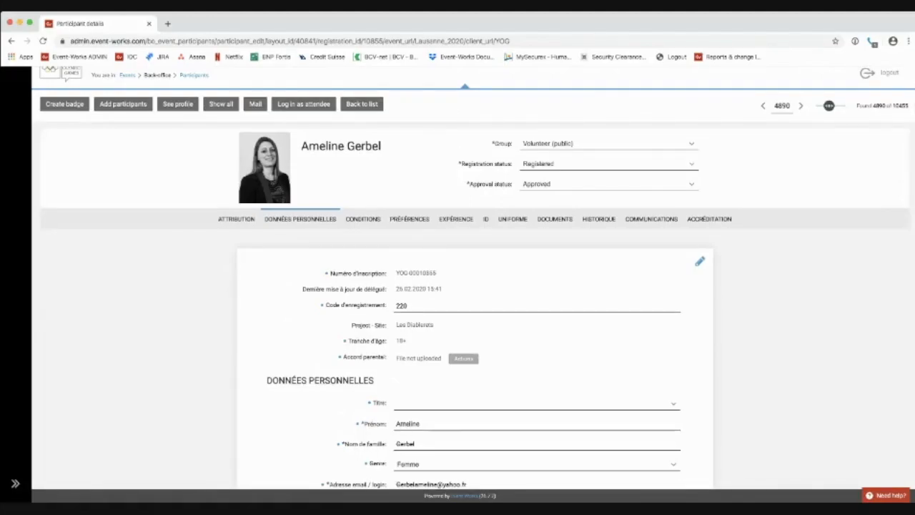
{"action": "left_click_drag", "start_coordinate": [396, 341], "coordinate": [406, 340]}
{"action": "scroll", "coordinate": [472, 279], "scroll_direction": "down", "scroll_amount": 3}
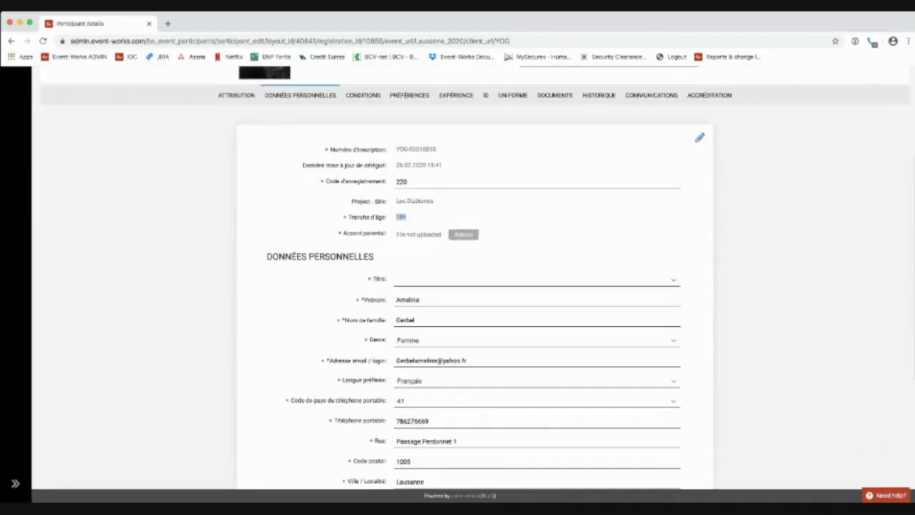
{"action": "scroll", "coordinate": [475, 278], "scroll_direction": "down", "scroll_amount": 5}
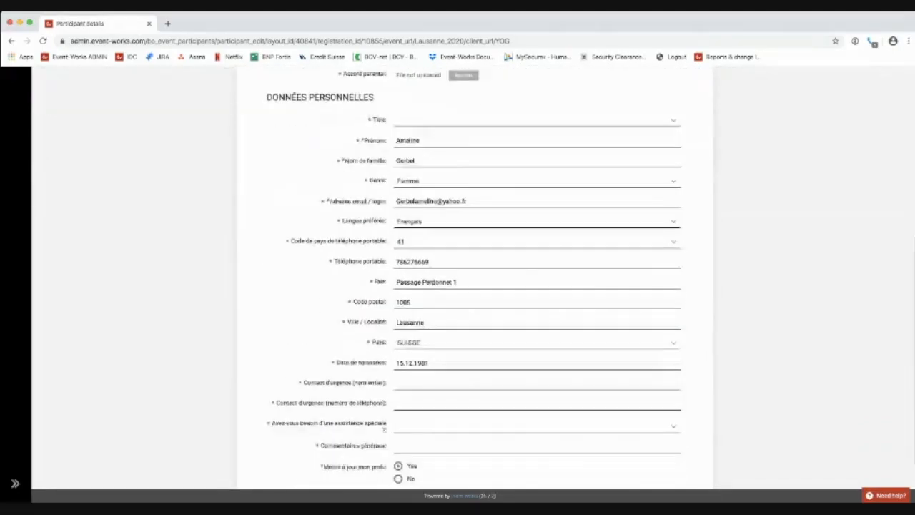
{"action": "scroll", "coordinate": [475, 279], "scroll_direction": "up", "scroll_amount": 8}
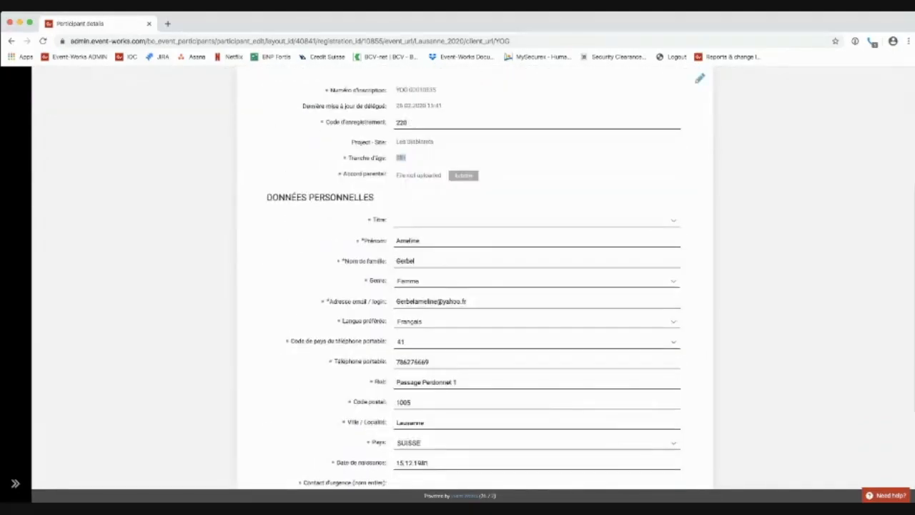
{"action": "scroll", "coordinate": [476, 279], "scroll_direction": "up", "scroll_amount": 1}
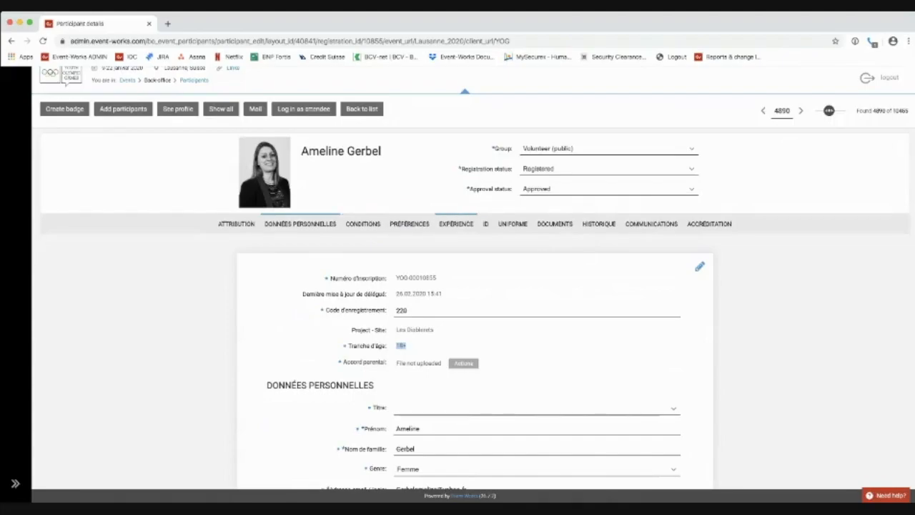
Step: Review the volunteer's availability and other skills in the preferences, and the education, experience and motivation details
{"action": "left_click", "coordinate": [409, 223]}
{"action": "scroll", "coordinate": [474, 285], "scroll_direction": "down", "scroll_amount": 3}
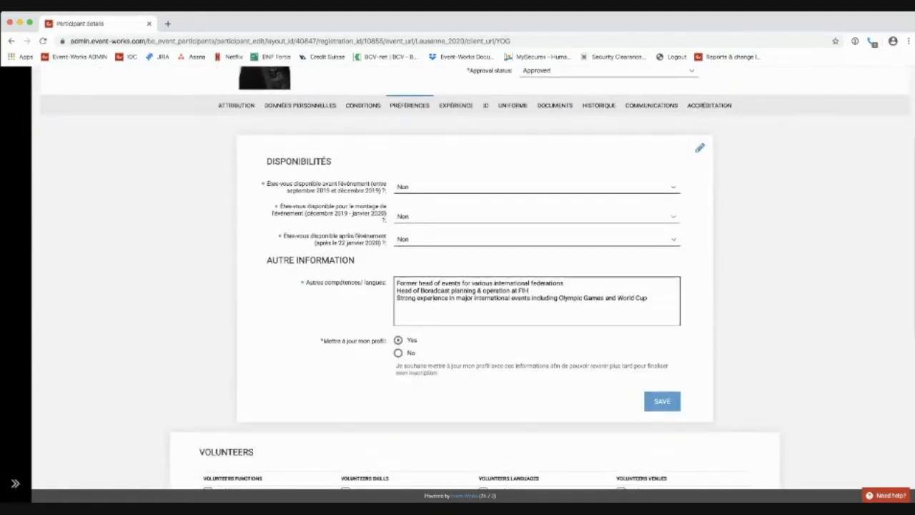
{"action": "scroll", "coordinate": [475, 286], "scroll_direction": "down", "scroll_amount": 1}
{"action": "scroll", "coordinate": [456, 235], "scroll_direction": "down", "scroll_amount": 1}
{"action": "scroll", "coordinate": [456, 235], "scroll_direction": "up", "scroll_amount": 3}
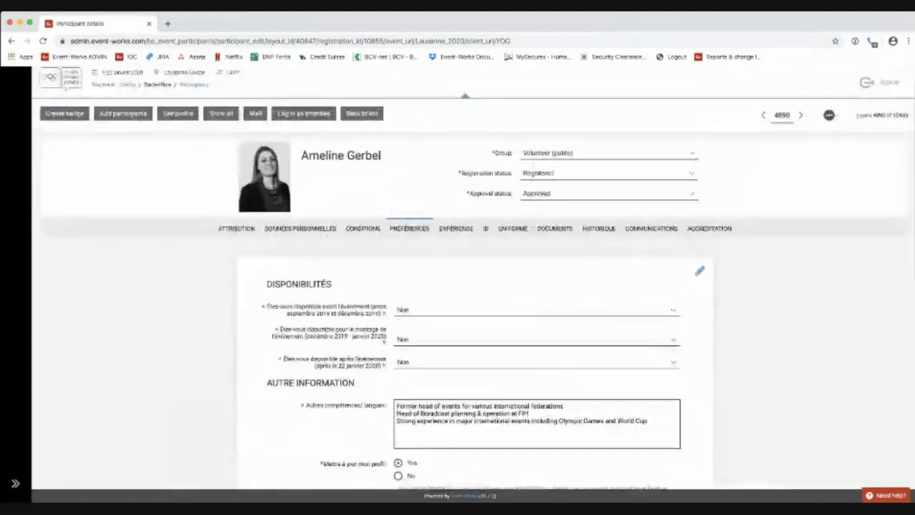
{"action": "left_click", "coordinate": [456, 234]}
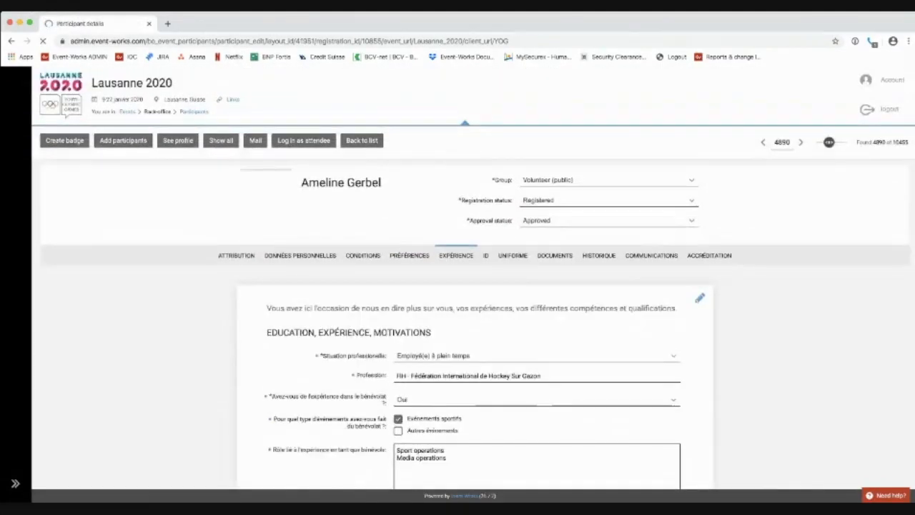
{"action": "scroll", "coordinate": [455, 234], "scroll_direction": "down", "scroll_amount": 2}
{"action": "scroll", "coordinate": [474, 286], "scroll_direction": "up", "scroll_amount": 1}
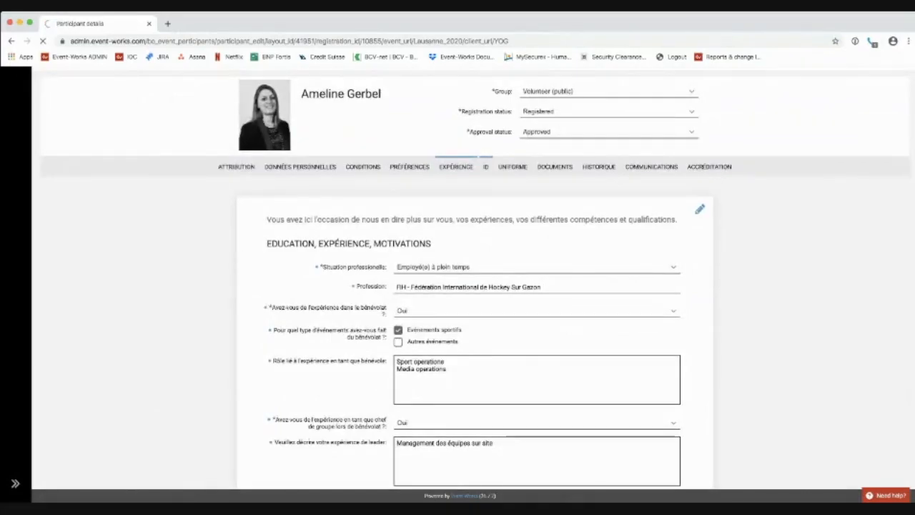
Step: Check the volunteer's ID document, uniform sizes and accreditation privileges, and return to the personal data
{"action": "left_click", "coordinate": [485, 166]}
{"action": "scroll", "coordinate": [474, 285], "scroll_direction": "down", "scroll_amount": 3}
{"action": "scroll", "coordinate": [474, 286], "scroll_direction": "up", "scroll_amount": 3}
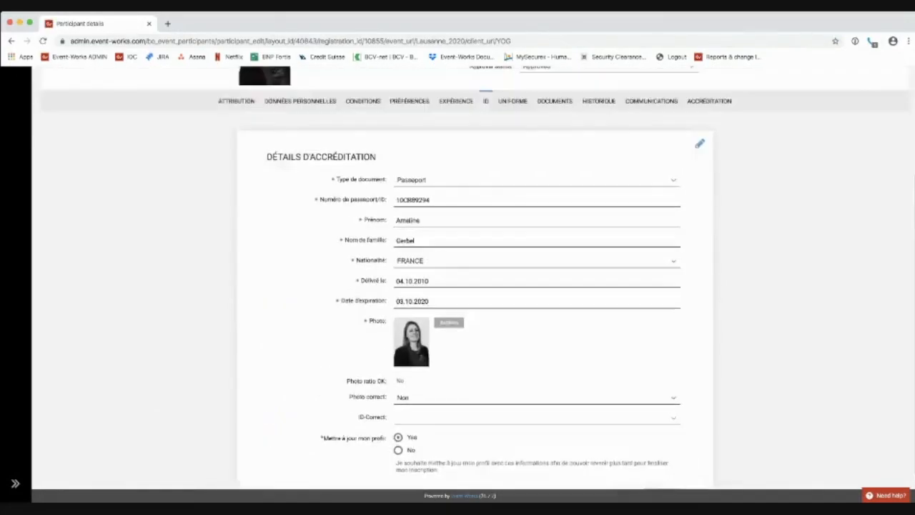
{"action": "left_click", "coordinate": [512, 255]}
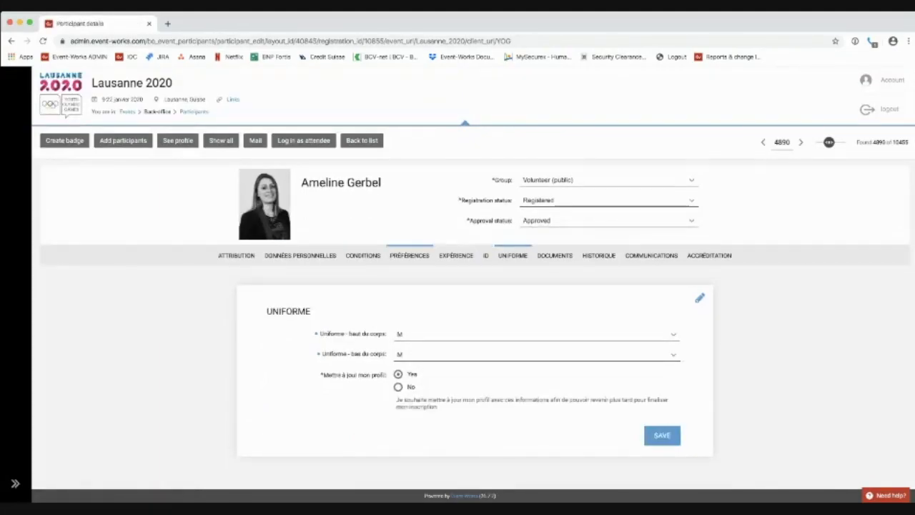
{"action": "left_click", "coordinate": [709, 255]}
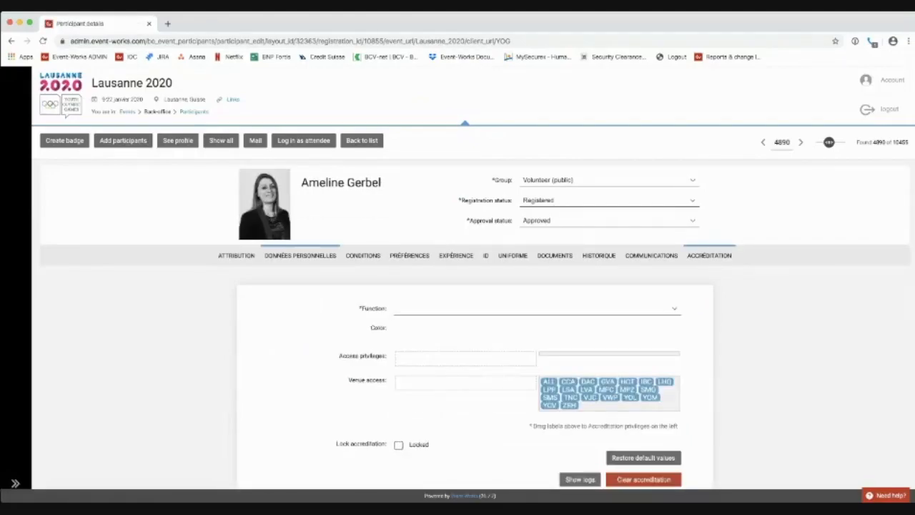
{"action": "left_click", "coordinate": [300, 255]}
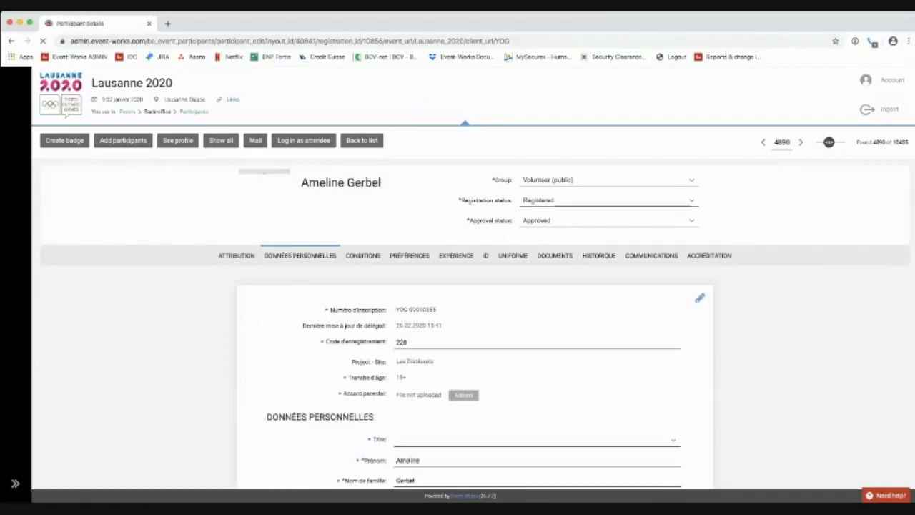